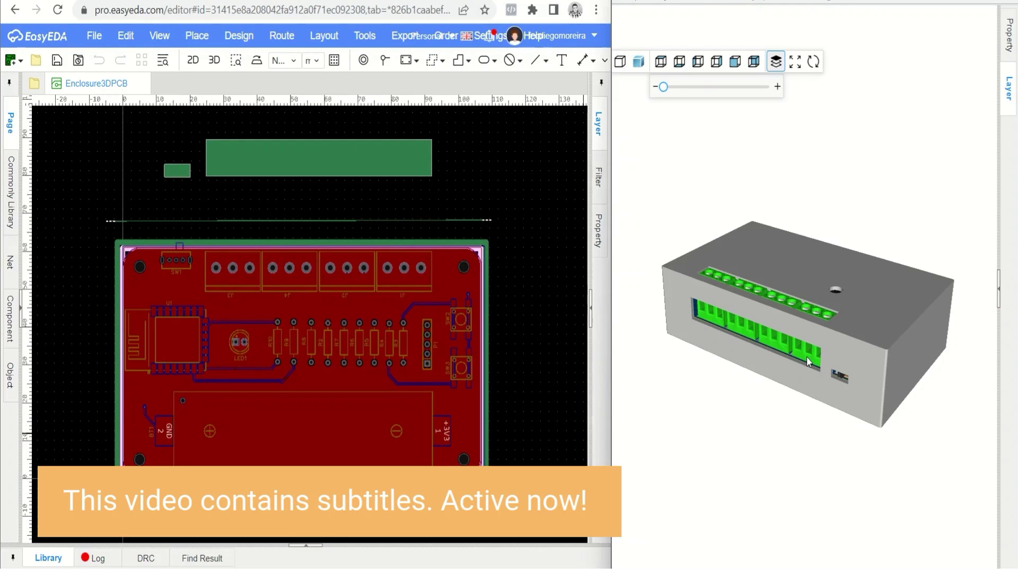
# Orbit the 3D preview and explode it so the enclosure lid lifts off the board
pyautogui.moveTo(807, 356); pyautogui.dragTo(770, 326)
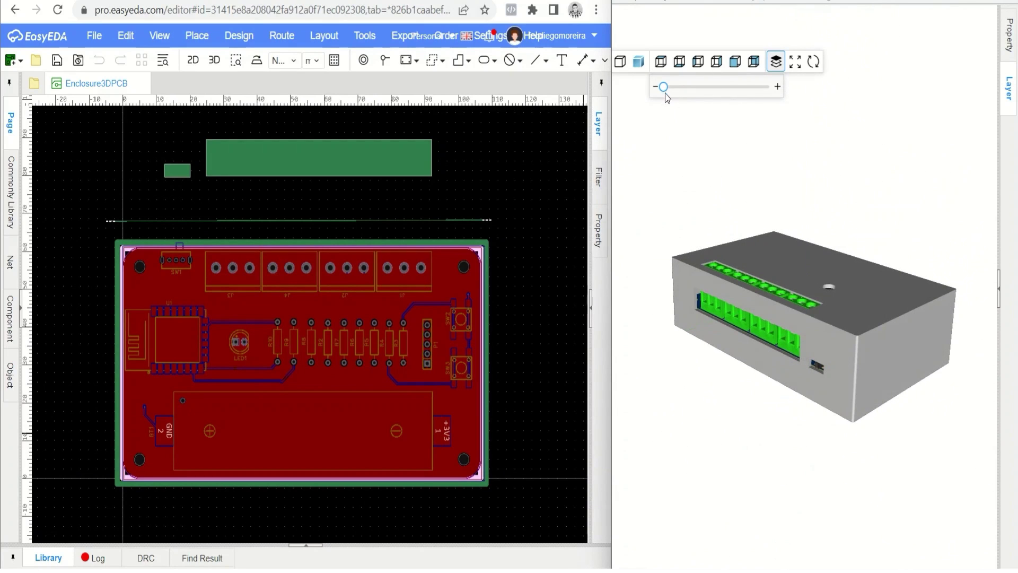
pyautogui.moveTo(663, 87); pyautogui.dragTo(704, 87)
pyautogui.scroll(3, 815, 271)
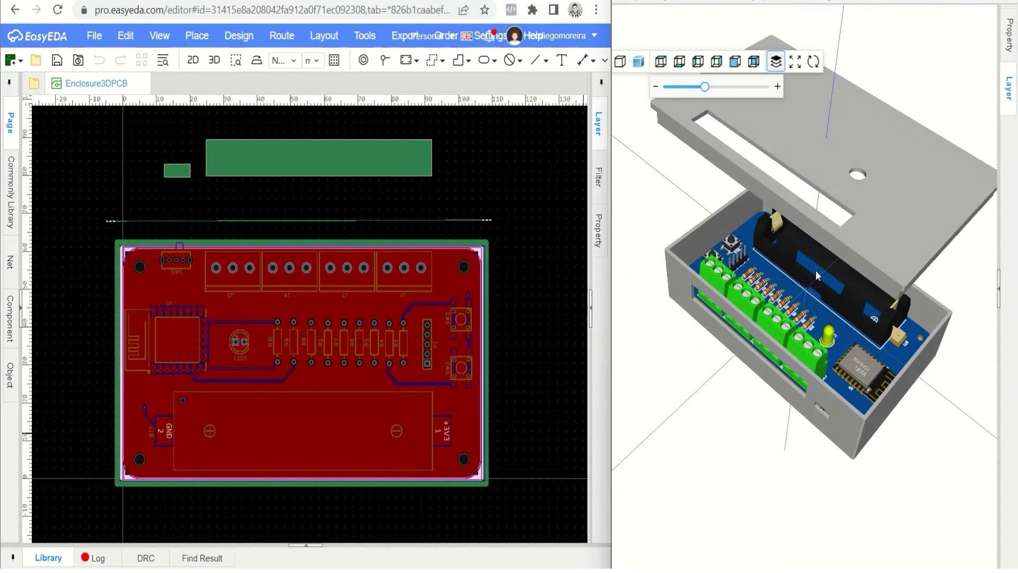
# Select the 3D shell outline and set 1.5 mm shell thickness and 28 mm lower part height
pyautogui.moveTo(816, 270); pyautogui.dragTo(797, 271)
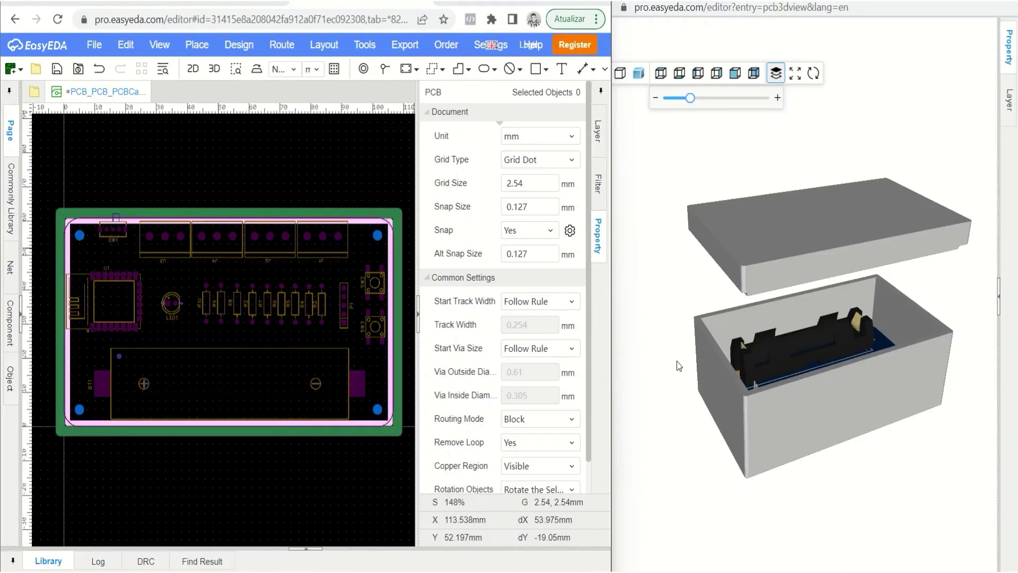
pyautogui.click(401, 300)
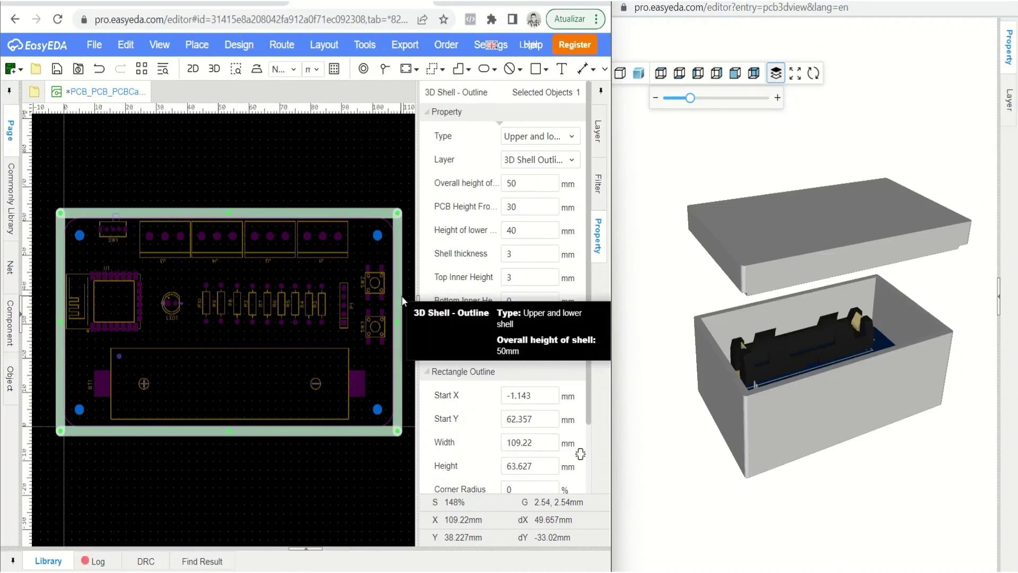
pyautogui.doubleClick(523, 228)
pyautogui.click(358, 194)
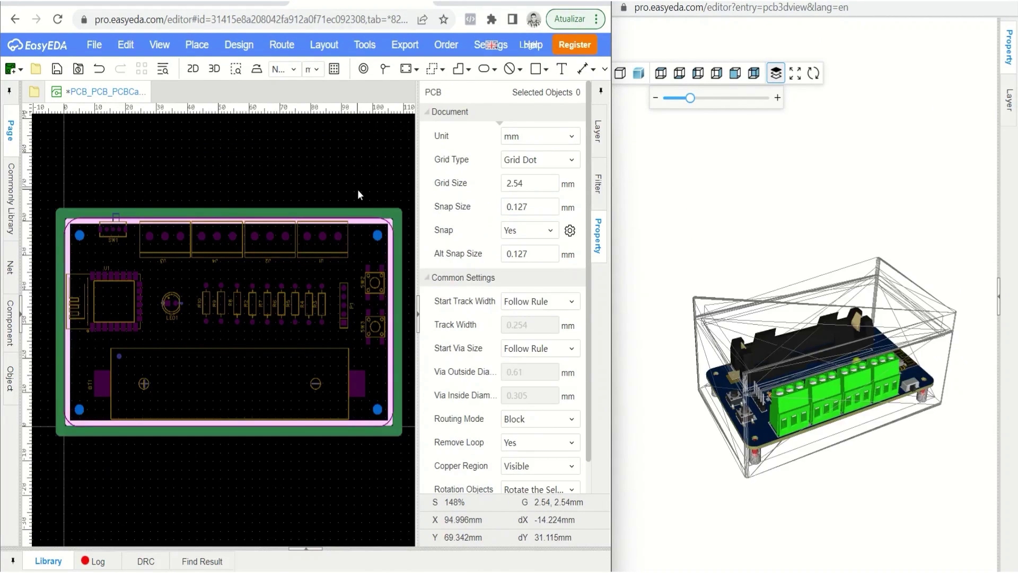
pyautogui.click(348, 422)
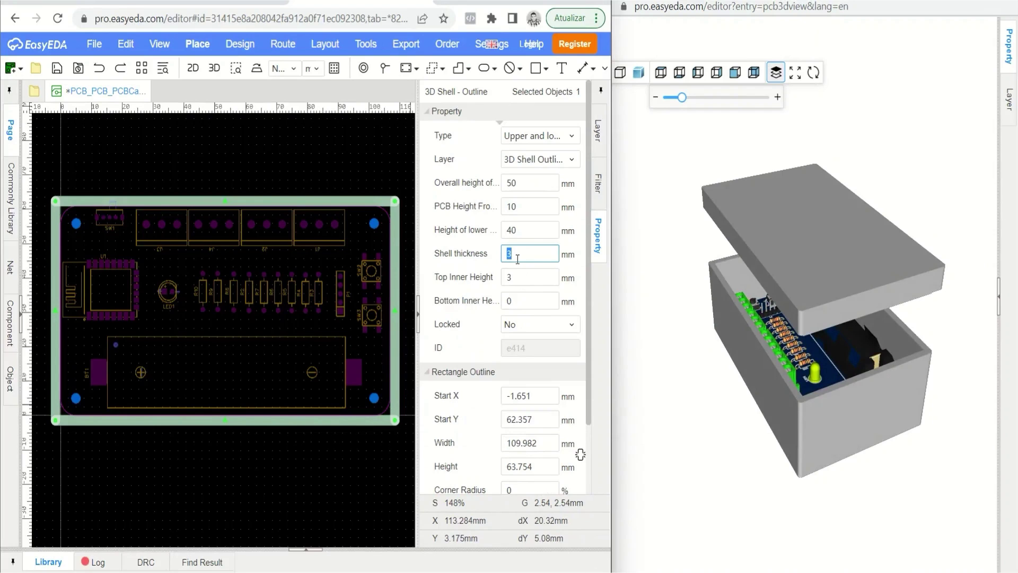
pyautogui.press('Tab')
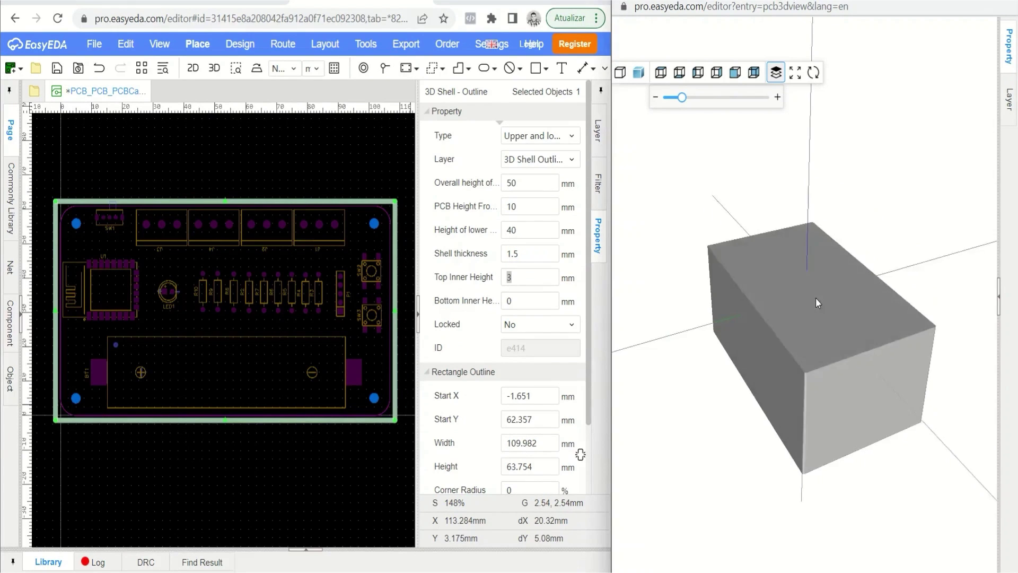
pyautogui.doubleClick(532, 230)
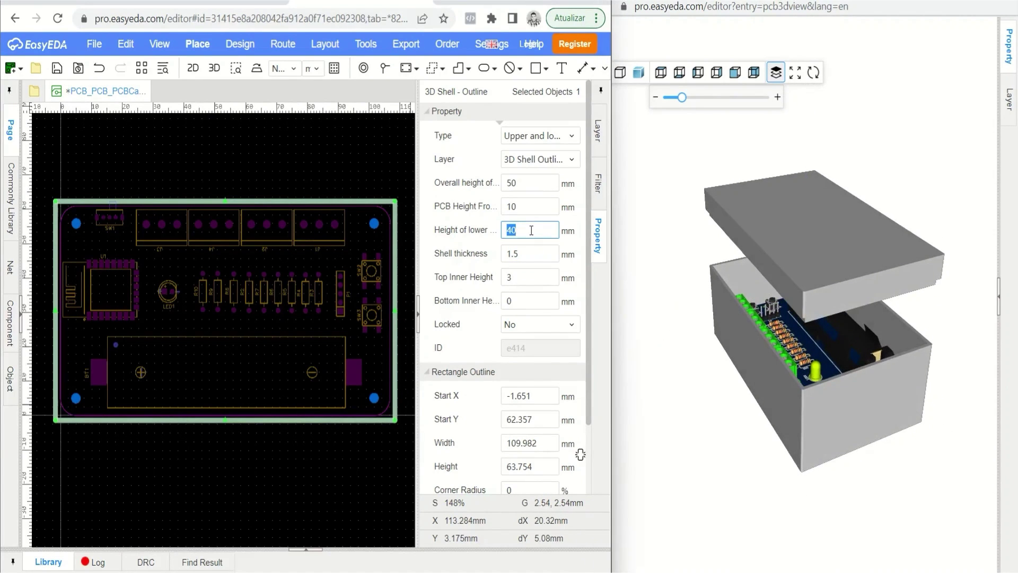
pyautogui.press('Tab')
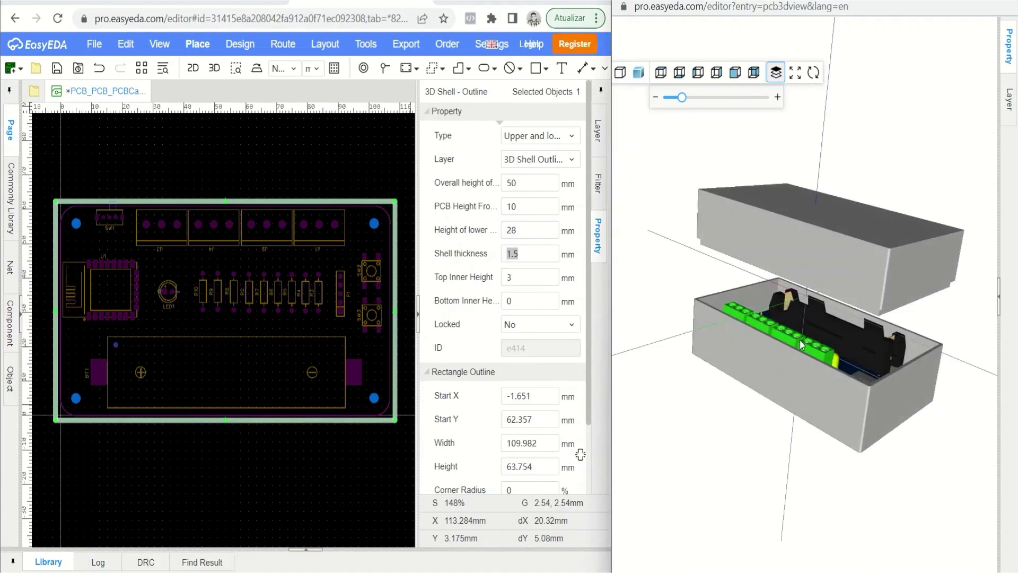
# Set the shell's overall height to 30 mm and top inner height to 6 mm
pyautogui.doubleClick(530, 183)
pyautogui.doubleClick(528, 228)
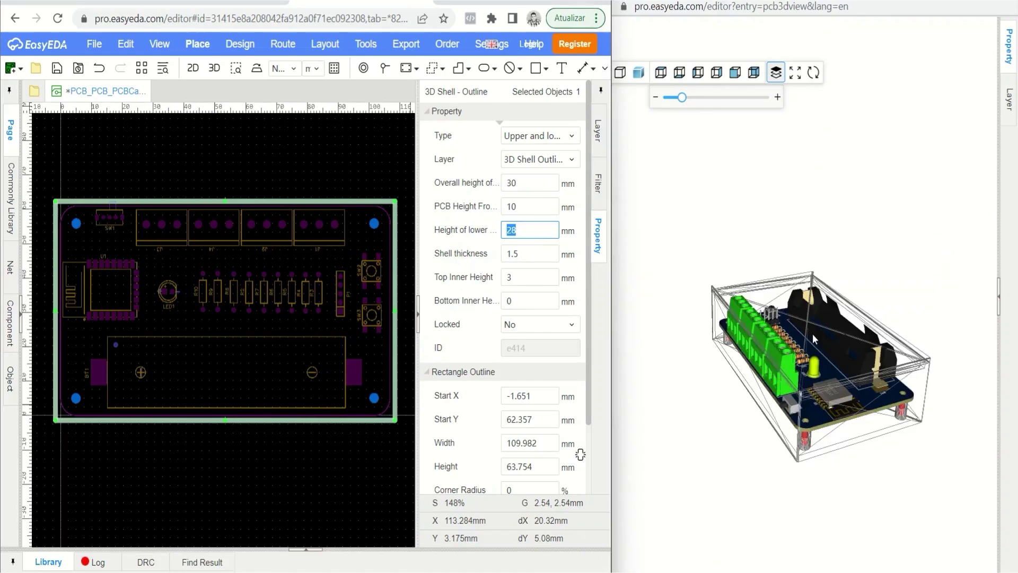
pyautogui.click(812, 333)
pyautogui.doubleClick(543, 277)
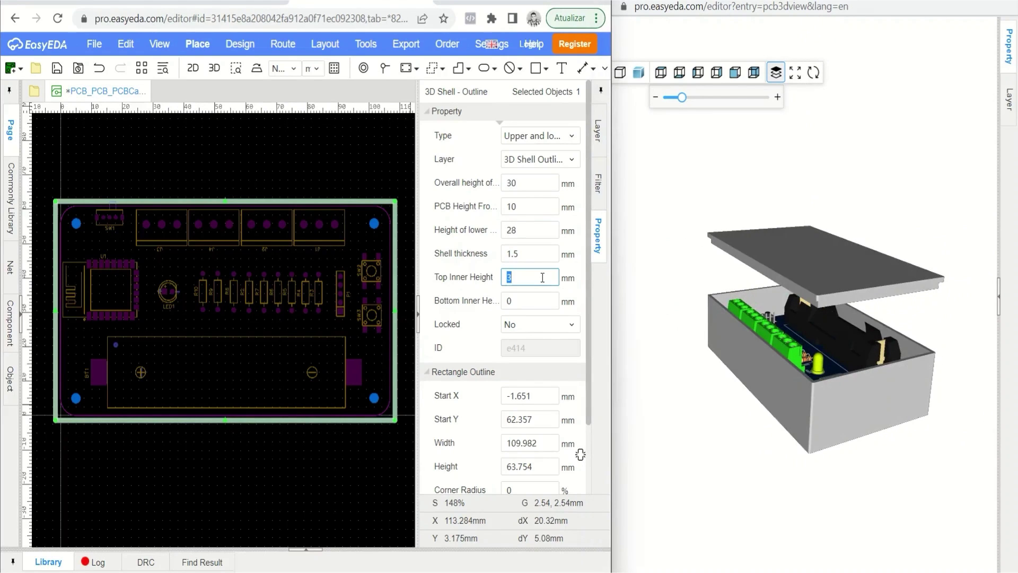
pyautogui.write('6')
pyautogui.press('Tab')
# Select the enclosure outline and test-shift its left edge, leaving it in place
pyautogui.moveTo(845, 349); pyautogui.dragTo(859, 366)
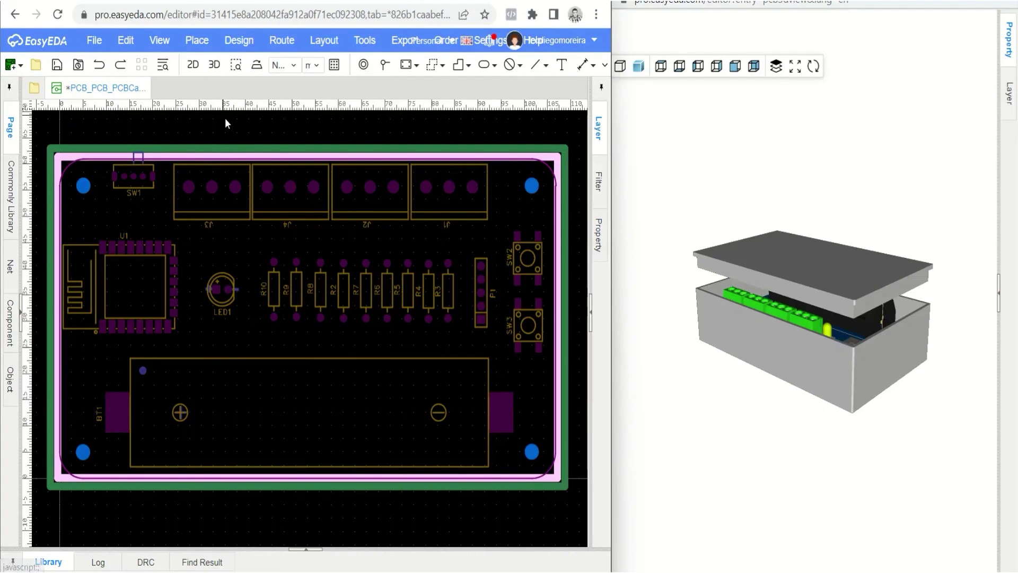
pyautogui.click(316, 487)
pyautogui.scroll(5, 59, 336)
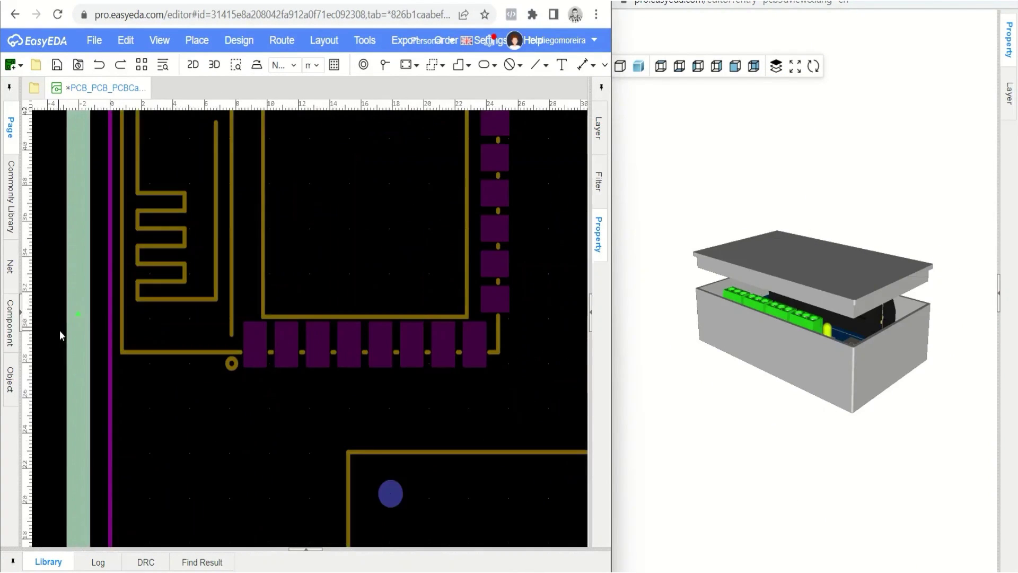
pyautogui.moveTo(82, 320); pyautogui.dragTo(91, 321)
pyautogui.scroll(-5, 92, 320)
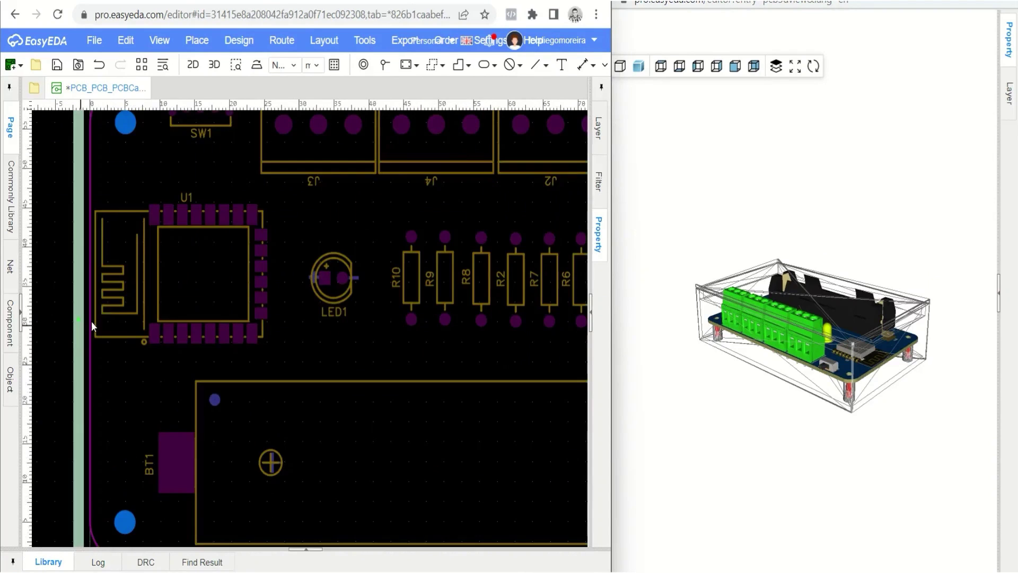
pyautogui.scroll(5, 211, 259)
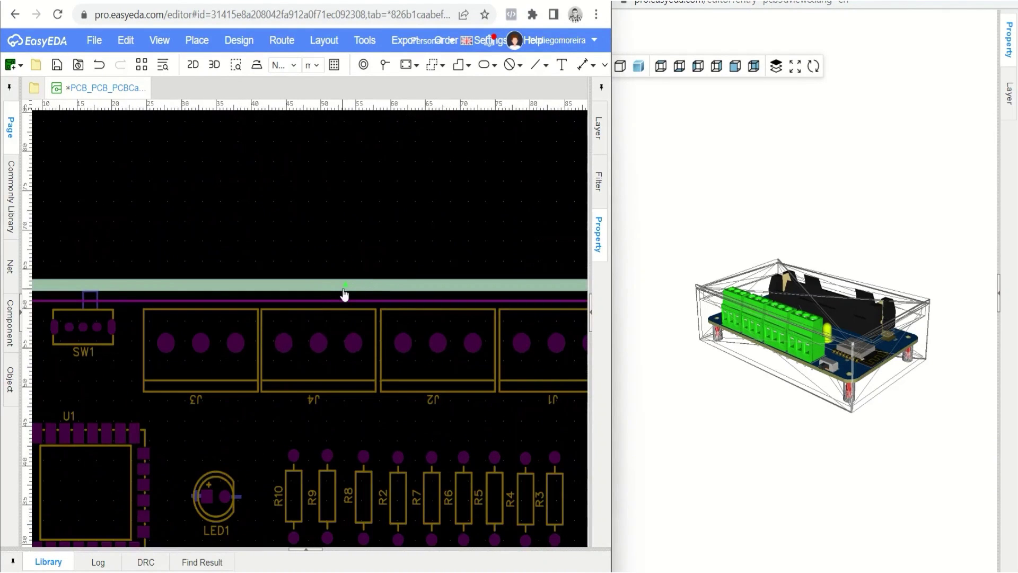
# Move the outline's top edge slightly down and its right edge slightly left, tightening it around the board
pyautogui.moveTo(347, 291); pyautogui.dragTo(345, 298)
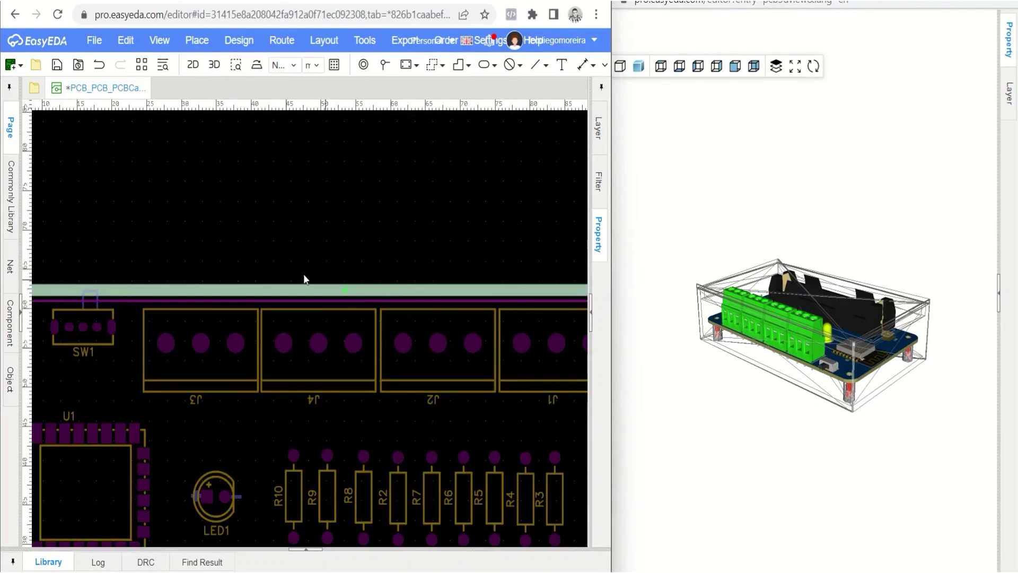
pyautogui.scroll(-3, 384, 321)
pyautogui.scroll(2, 448, 363)
pyautogui.moveTo(453, 367); pyautogui.dragTo(451, 367)
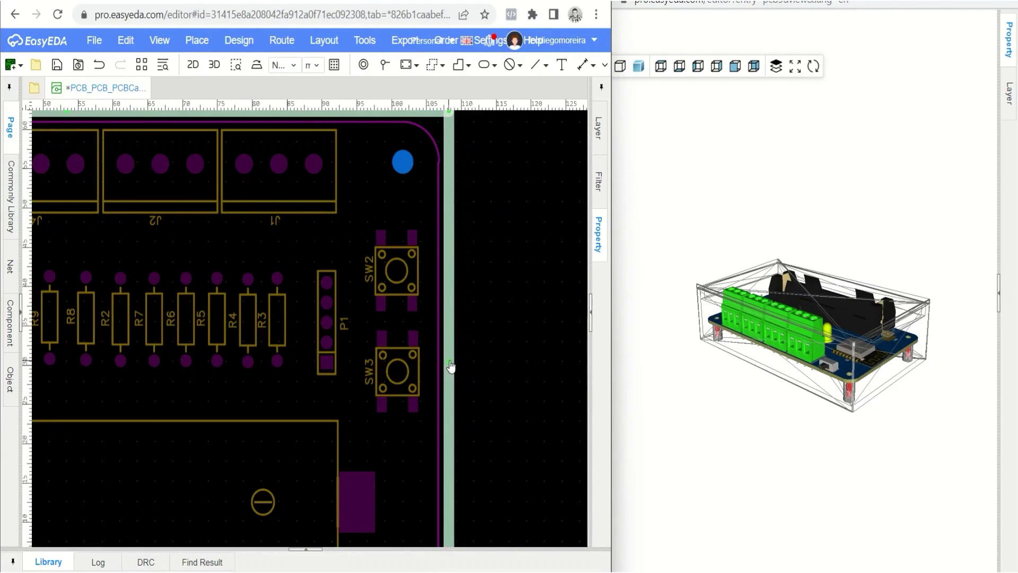
pyautogui.scroll(-5, 430, 382)
pyautogui.scroll(4, 303, 395)
pyautogui.scroll(3, 329, 386)
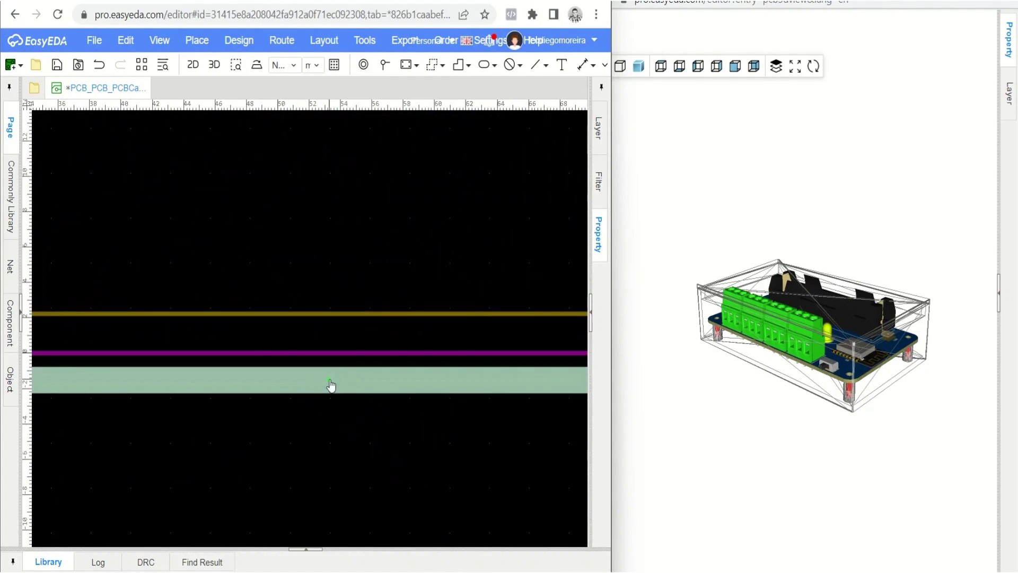
pyautogui.scroll(-5, 330, 387)
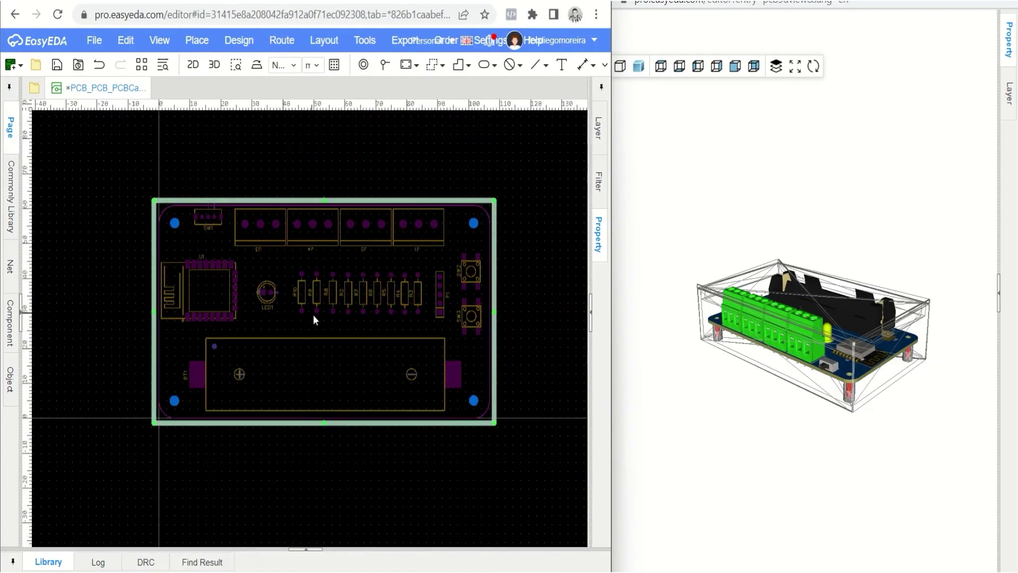
pyautogui.scroll(2, 313, 316)
pyautogui.hscroll(1, 281, 305)
# Place a 3D Shell side datum line from above the board's top-left to its top-right
pyautogui.click(197, 41)
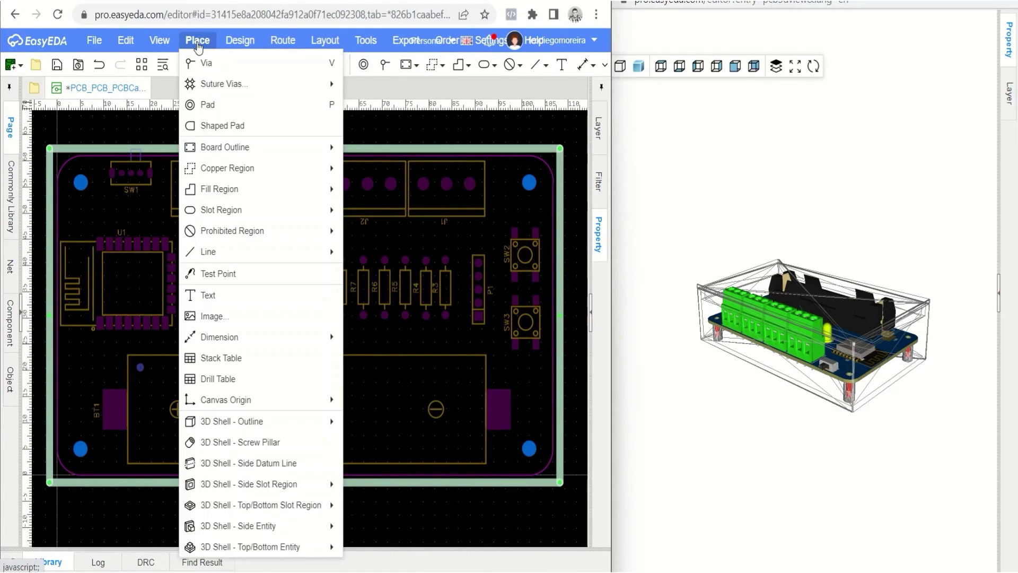
pyautogui.click(238, 463)
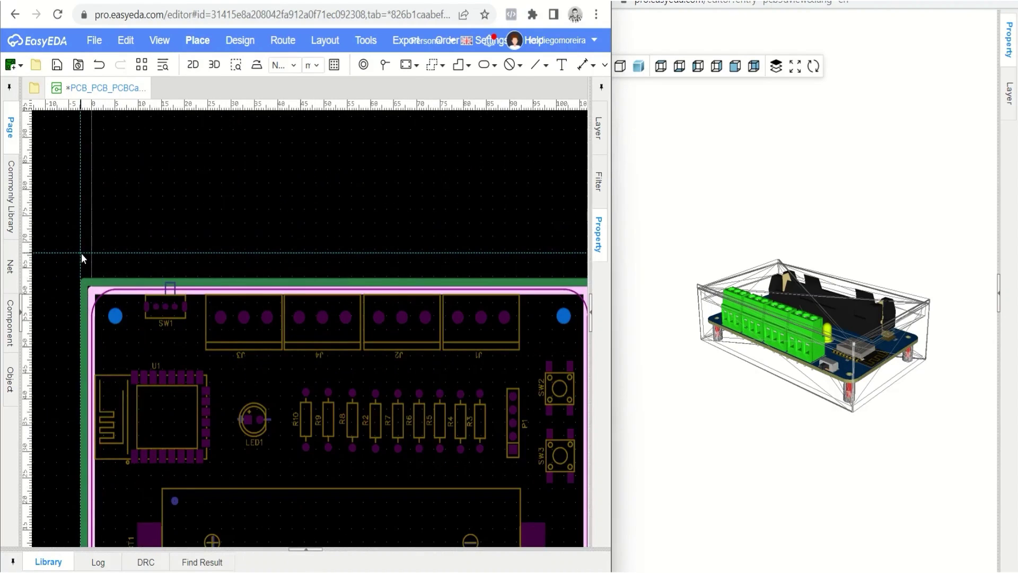
pyautogui.click(81, 253)
pyautogui.scroll(-3, 253, 248)
pyautogui.scroll(3, 408, 247)
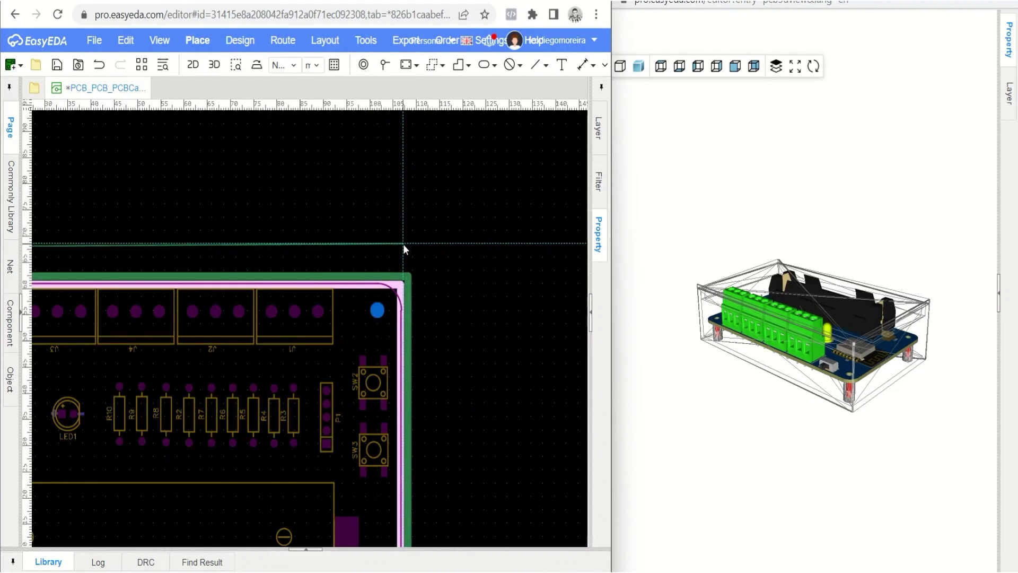
pyautogui.click(403, 244)
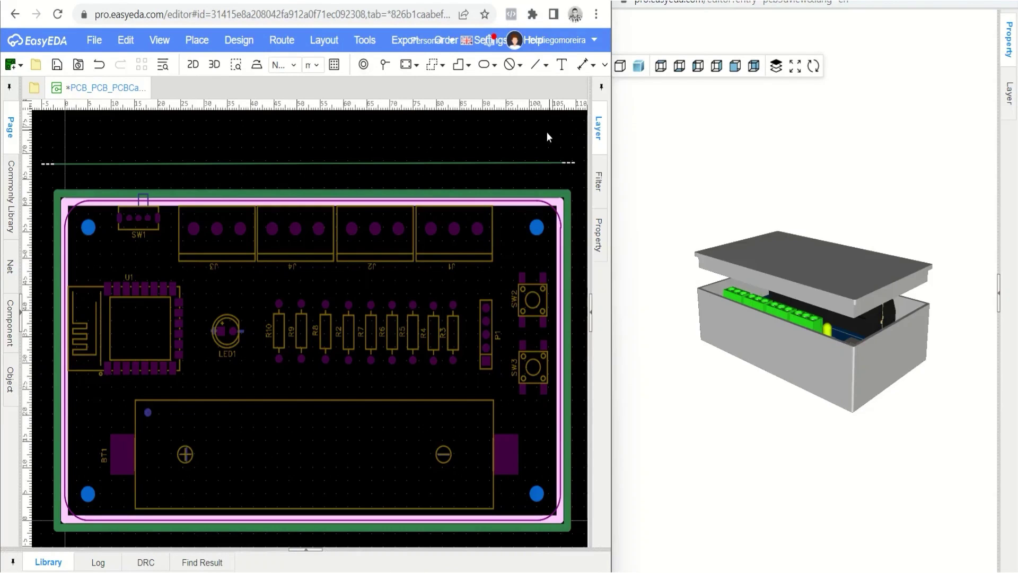
# Draw a long rectangular side slot on the side datum line above the terminal blocks
pyautogui.click(197, 41)
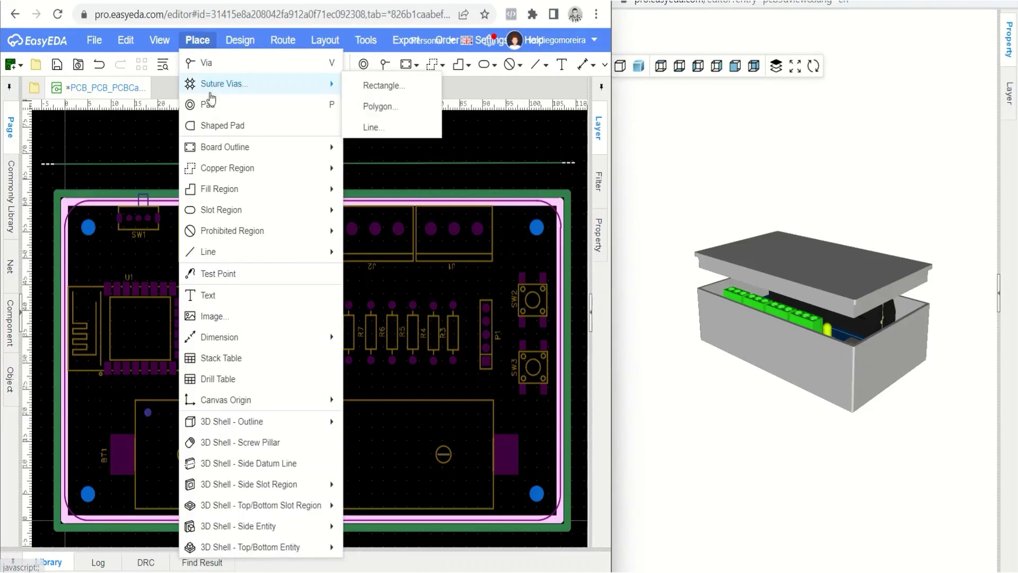
pyautogui.moveTo(259, 487)
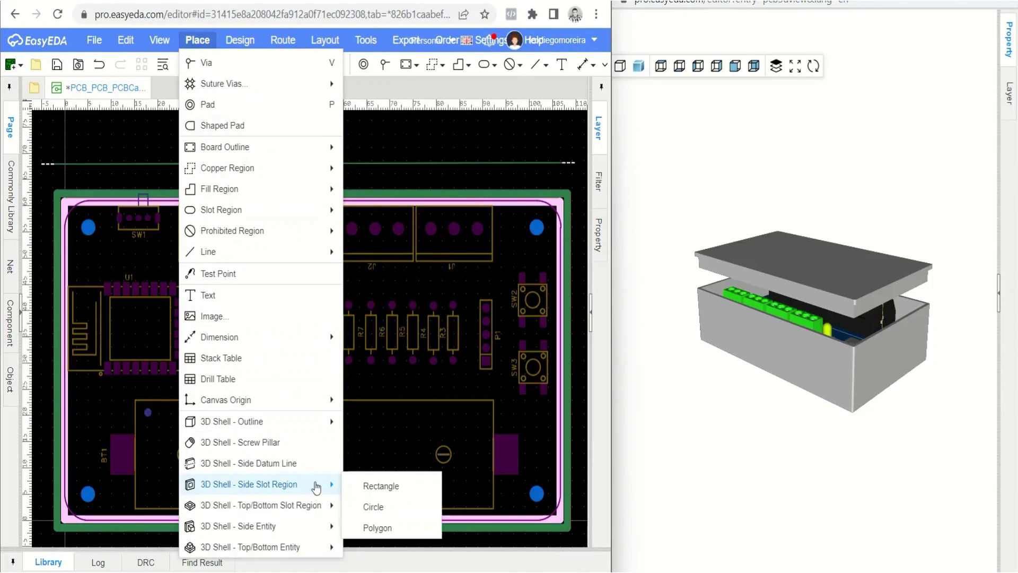
pyautogui.click(360, 485)
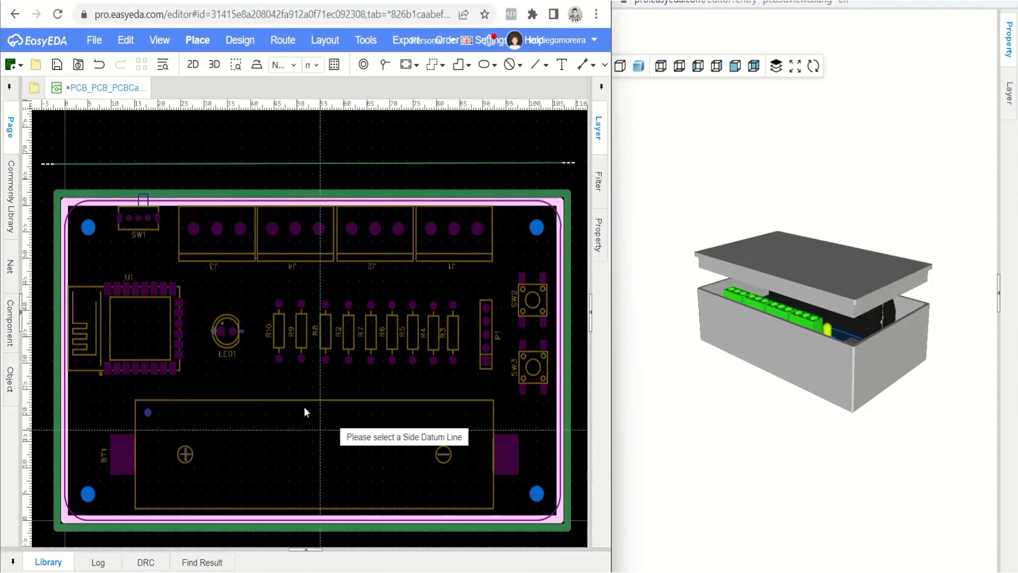
pyautogui.scroll(4, 61, 162)
pyautogui.click(61, 172)
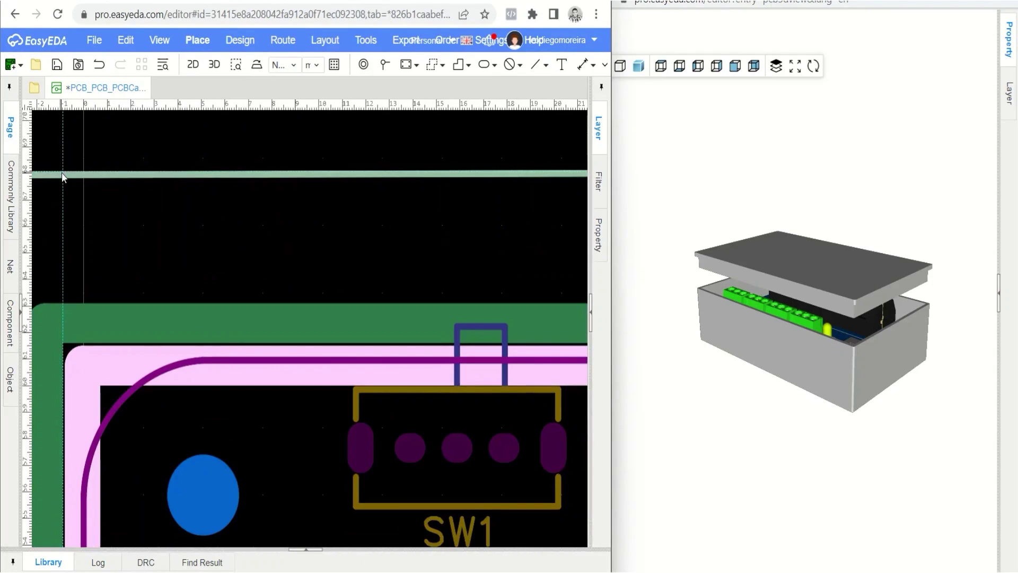
pyautogui.scroll(-5, 148, 224)
pyautogui.scroll(5, 148, 225)
pyautogui.scroll(-2, 218, 309)
pyautogui.scroll(-3, 187, 219)
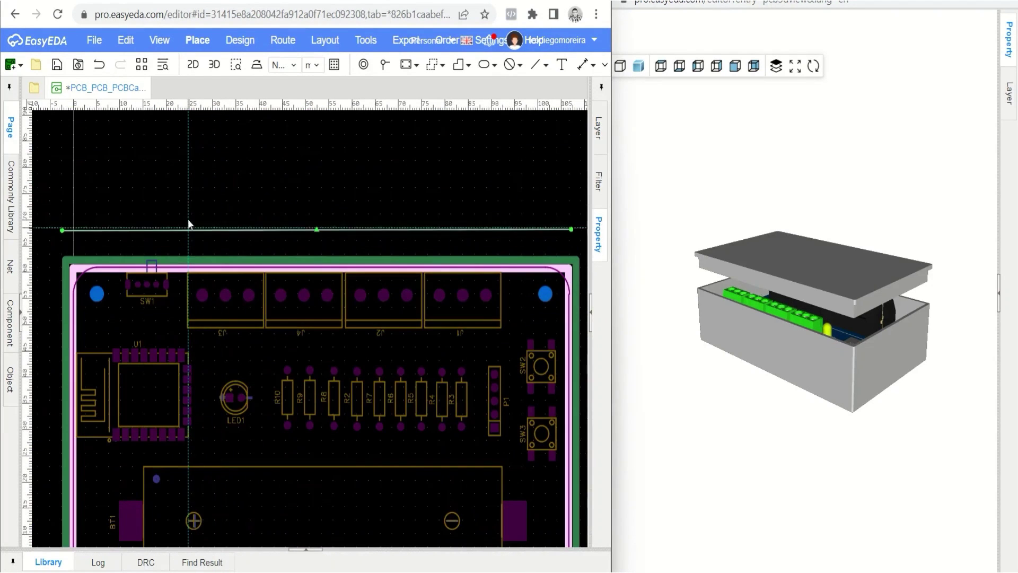
pyautogui.moveTo(189, 198); pyautogui.dragTo(501, 156)
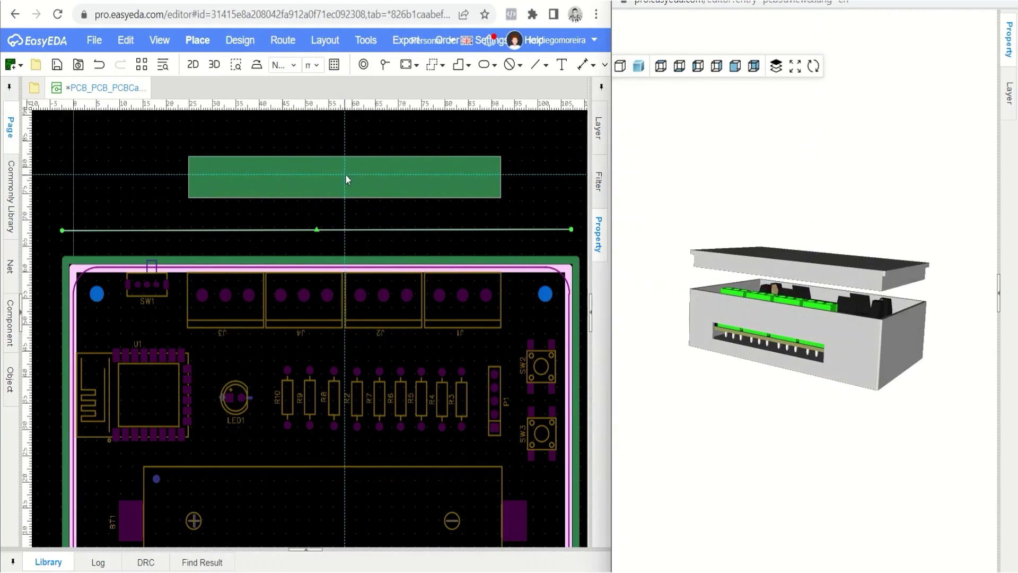
# Stretch the side slot rectangle's top edge upward
pyautogui.click(360, 161)
pyautogui.moveTo(360, 161); pyautogui.dragTo(355, 276, button='right')
pyautogui.moveTo(332, 274); pyautogui.dragTo(332, 241)
pyautogui.scroll(5, 775, 336)
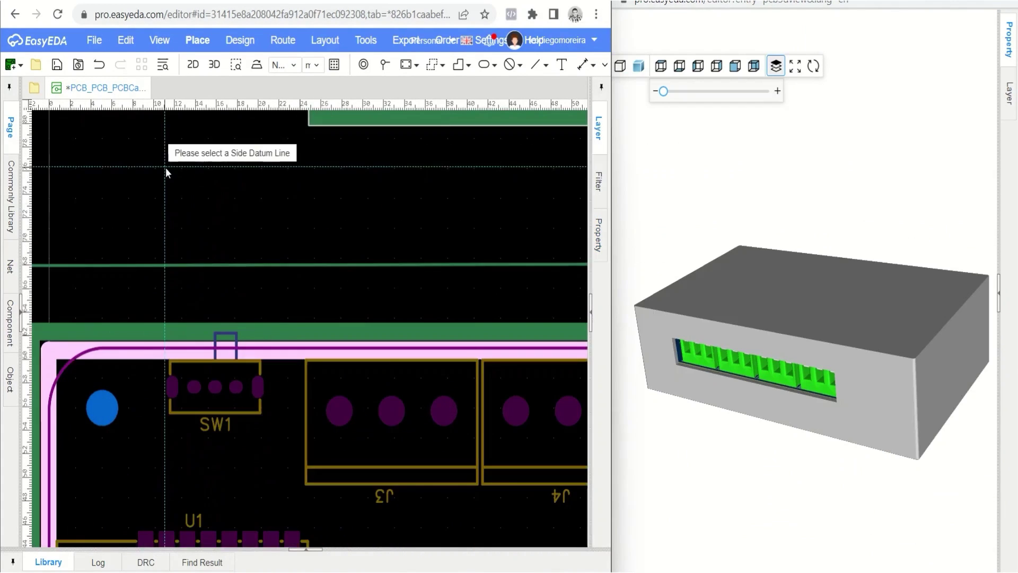
# Start a rectangular side slot region on the side datum line
pyautogui.scroll(-3, 191, 265)
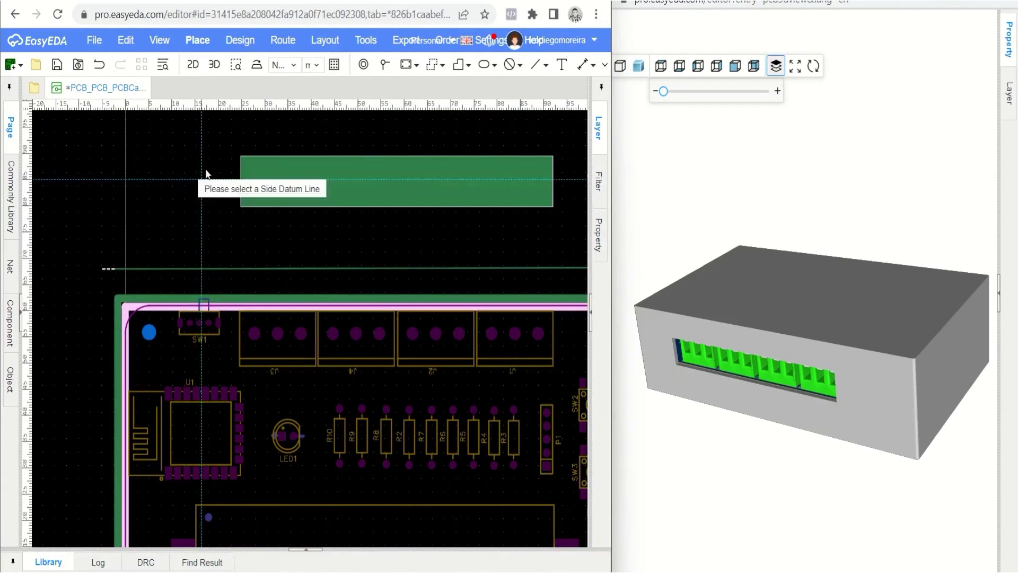
pyautogui.click(197, 40)
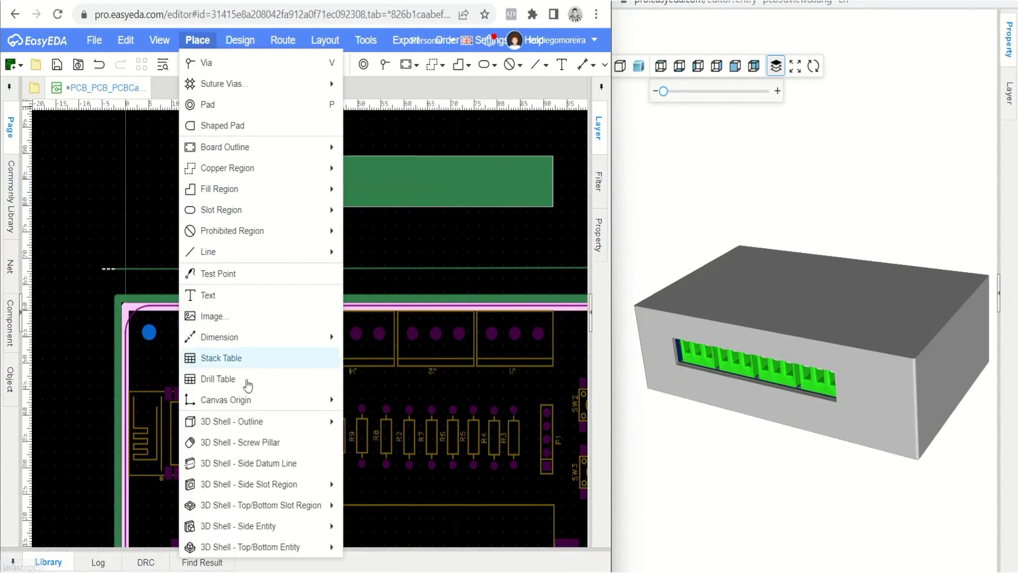
pyautogui.moveTo(263, 486)
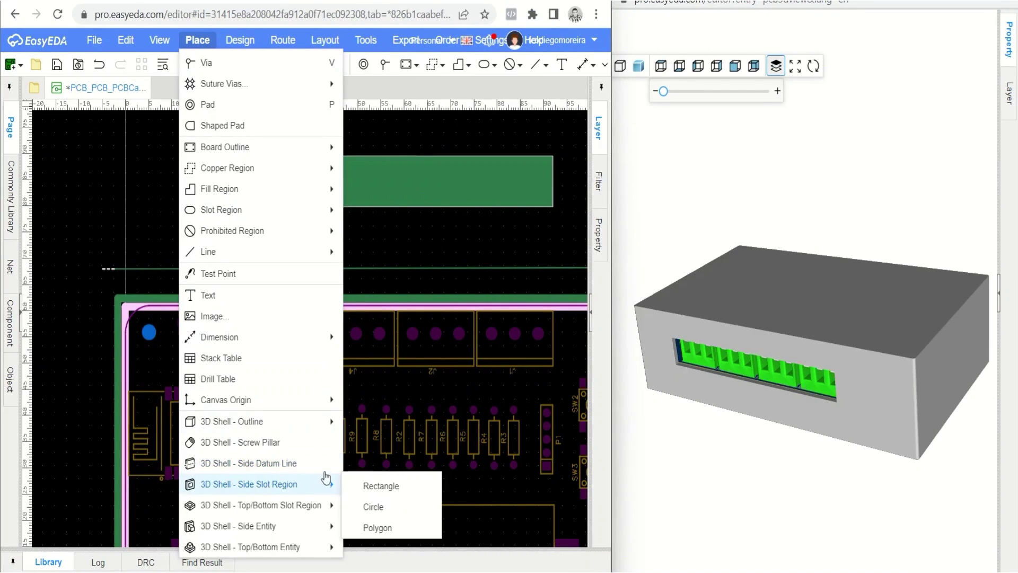
pyautogui.click(365, 486)
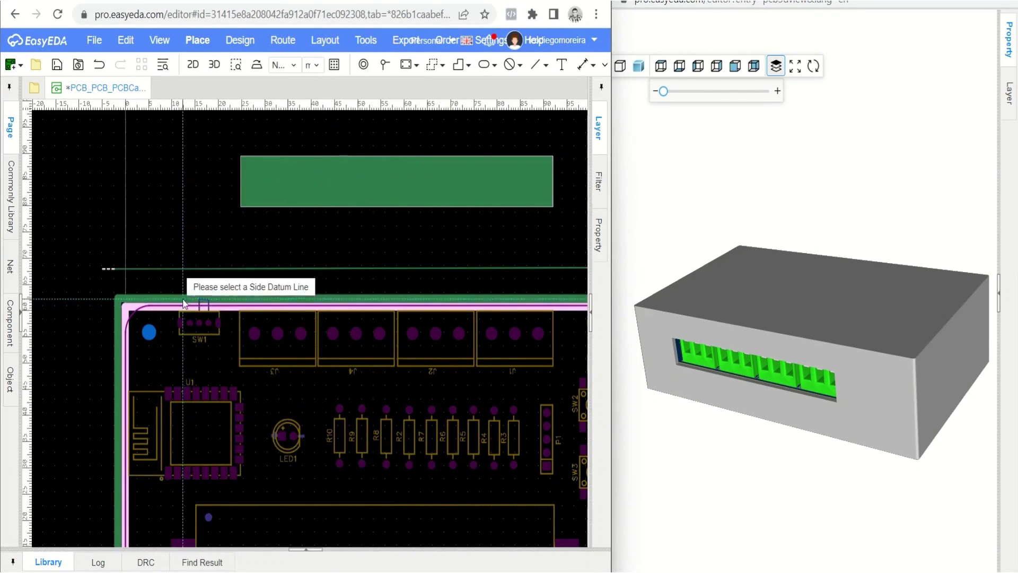
pyautogui.scroll(5, 185, 304)
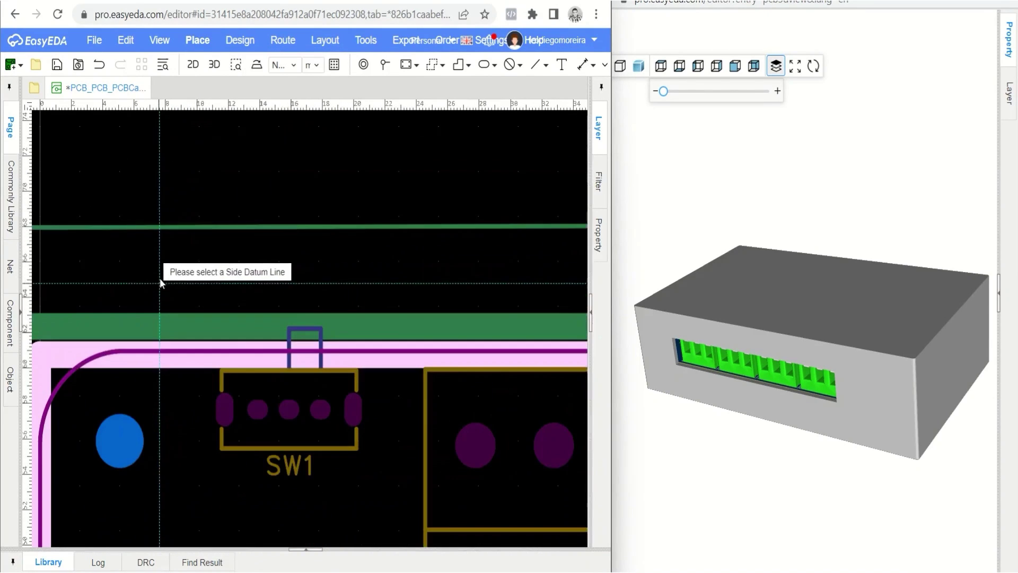
pyautogui.click(169, 228)
pyautogui.scroll(-5, 189, 303)
pyautogui.scroll(5, 224, 218)
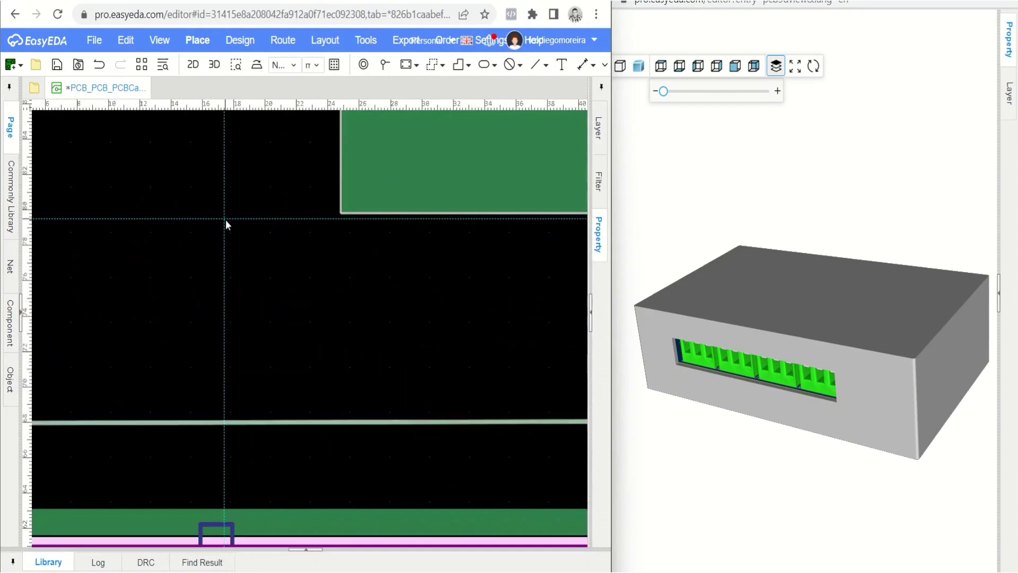
pyautogui.scroll(-5, 226, 223)
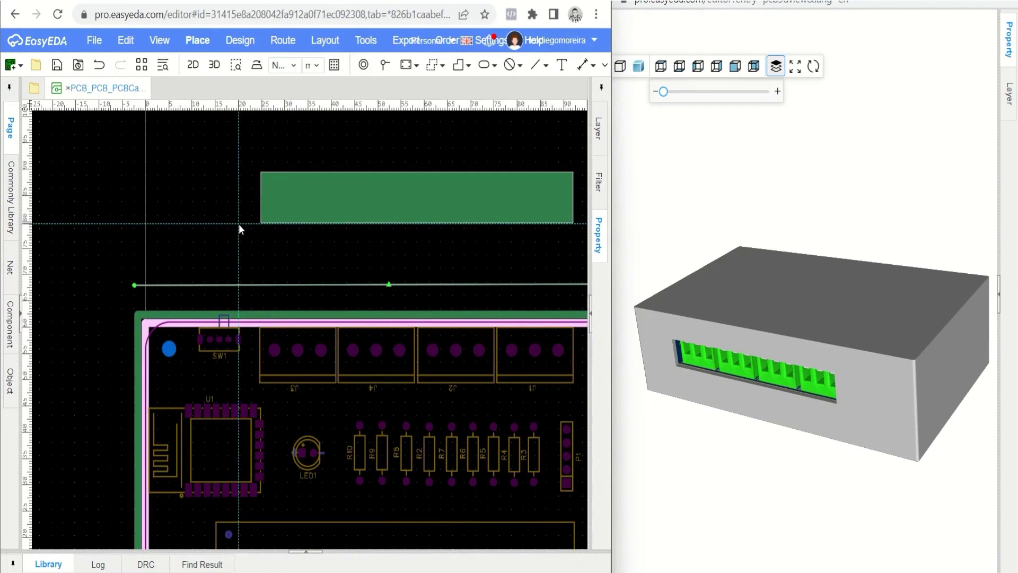
# Draw the small SW1 slot left of the long one and nudge its left edge rightward
pyautogui.click(239, 224)
pyautogui.click(200, 204)
pyautogui.scroll(5, 775, 342)
pyautogui.scroll(3, 858, 408)
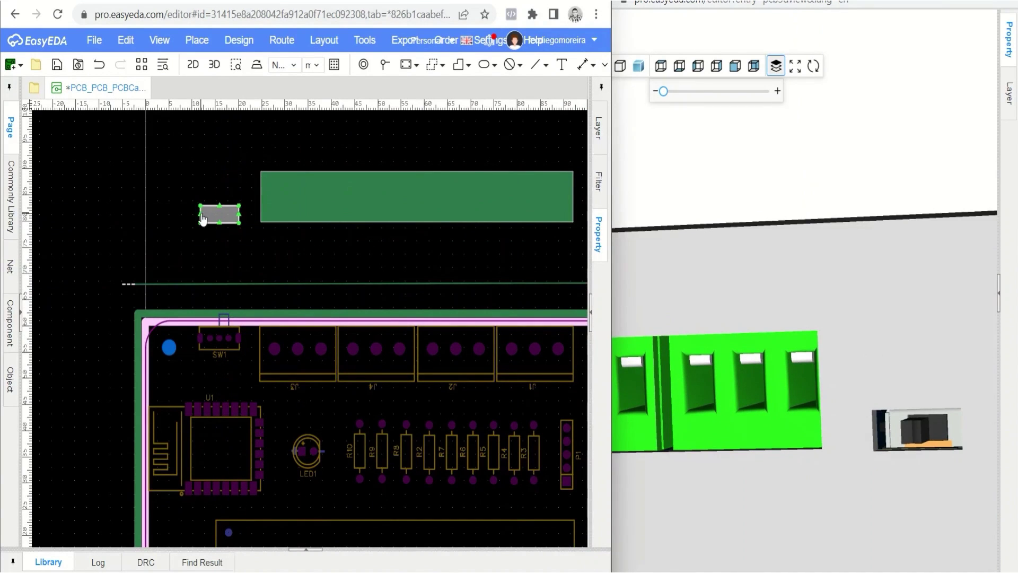
pyautogui.moveTo(203, 219); pyautogui.dragTo(206, 218)
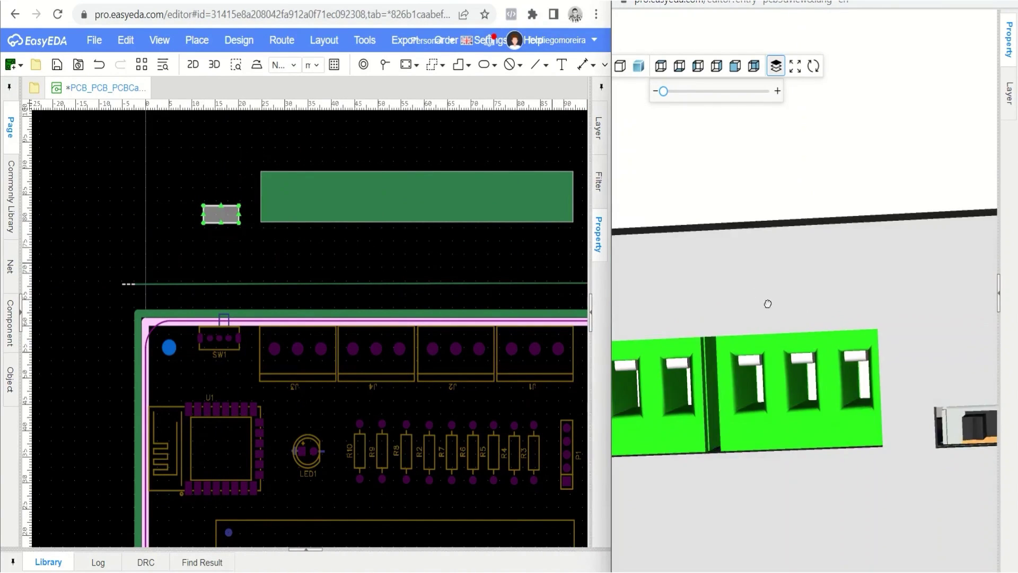
pyautogui.click(416, 249)
pyautogui.scroll(-5, 417, 249)
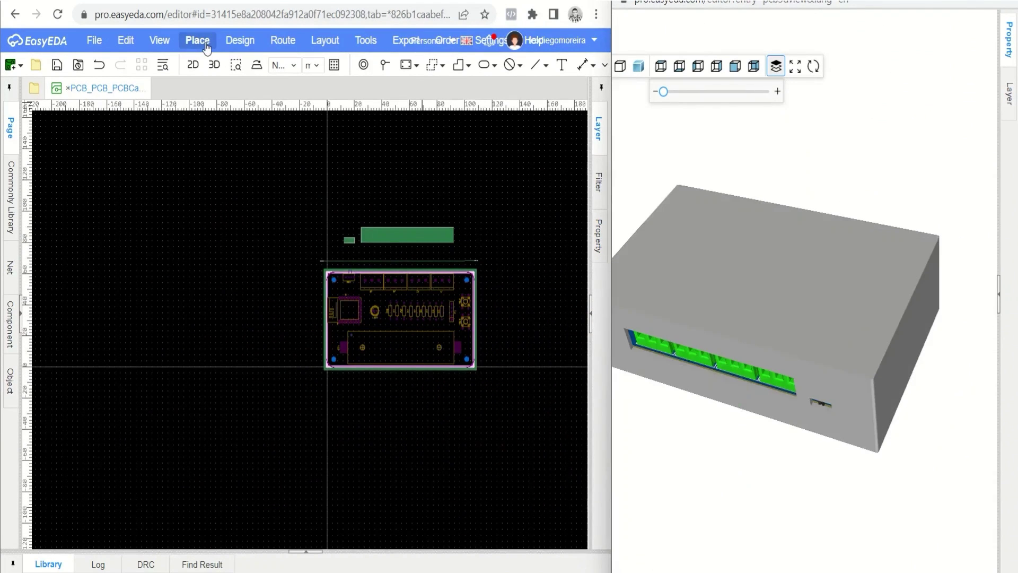
# Draw a rectangular top/bottom slot region over terminal blocks J4 to J1
pyautogui.click(197, 40)
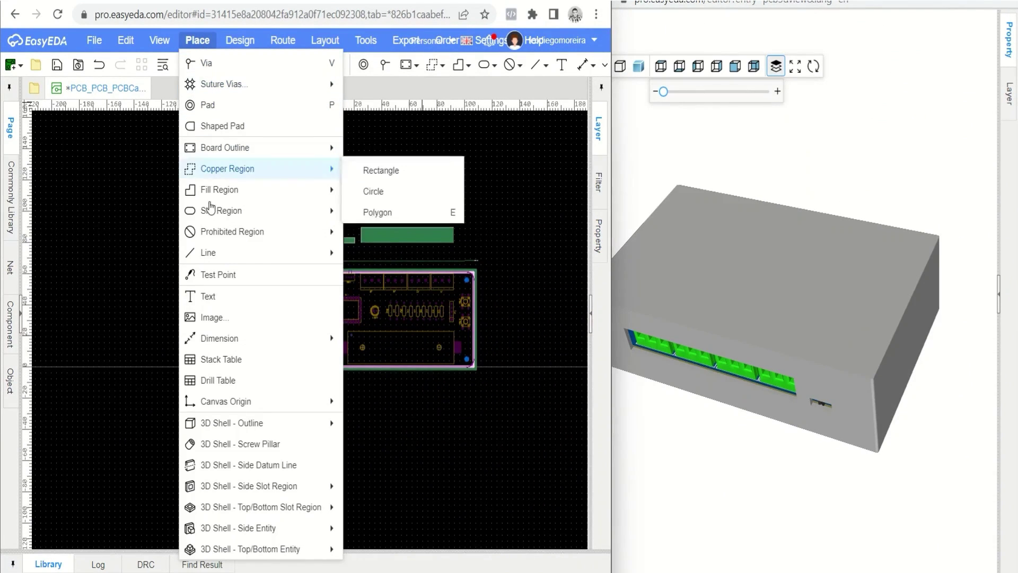
pyautogui.moveTo(229, 488)
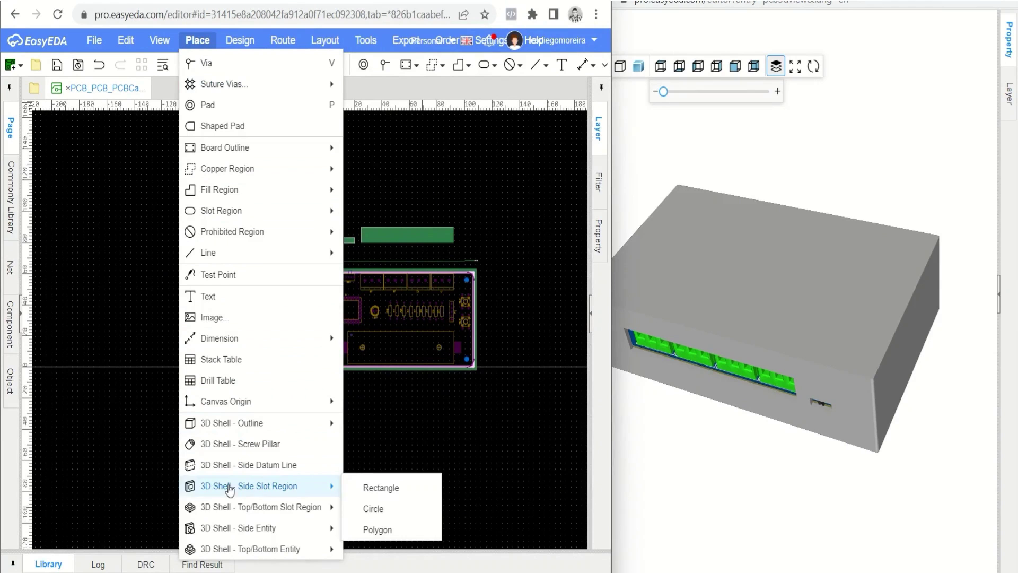
pyautogui.moveTo(325, 508)
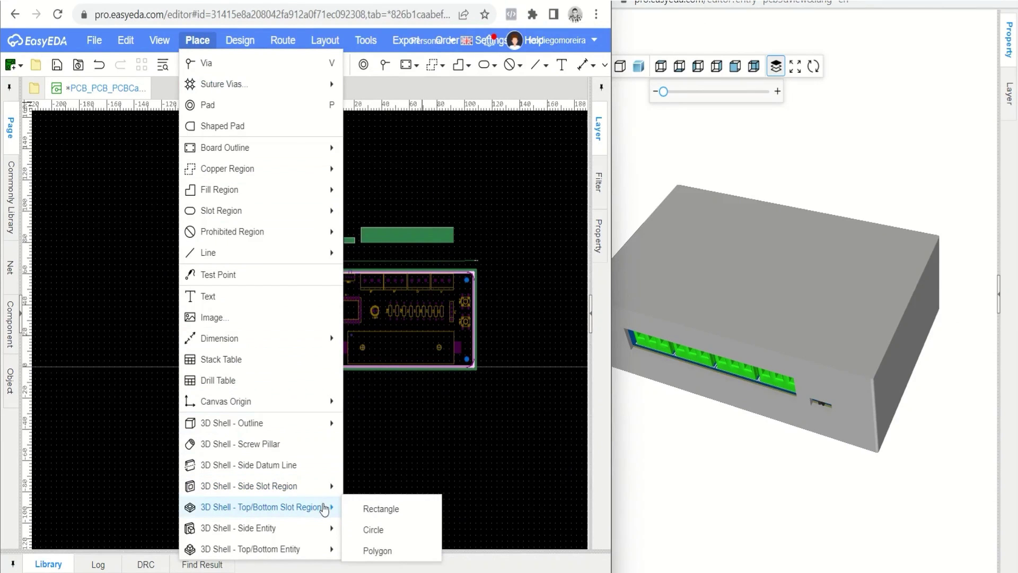
pyautogui.click(379, 509)
pyautogui.scroll(6, 378, 261)
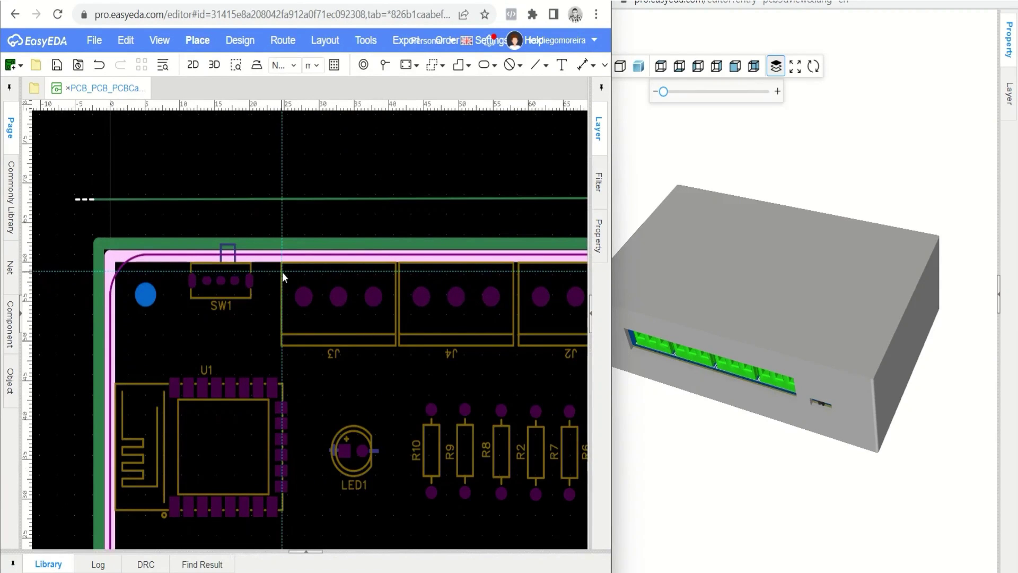
pyautogui.click(282, 276)
pyautogui.scroll(-4, 322, 305)
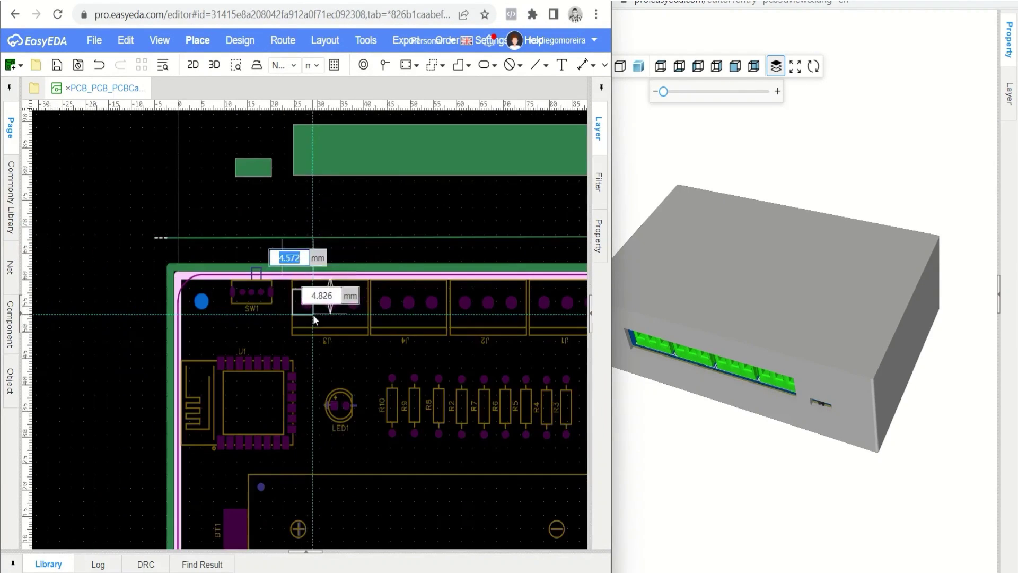
pyautogui.scroll(5, 479, 316)
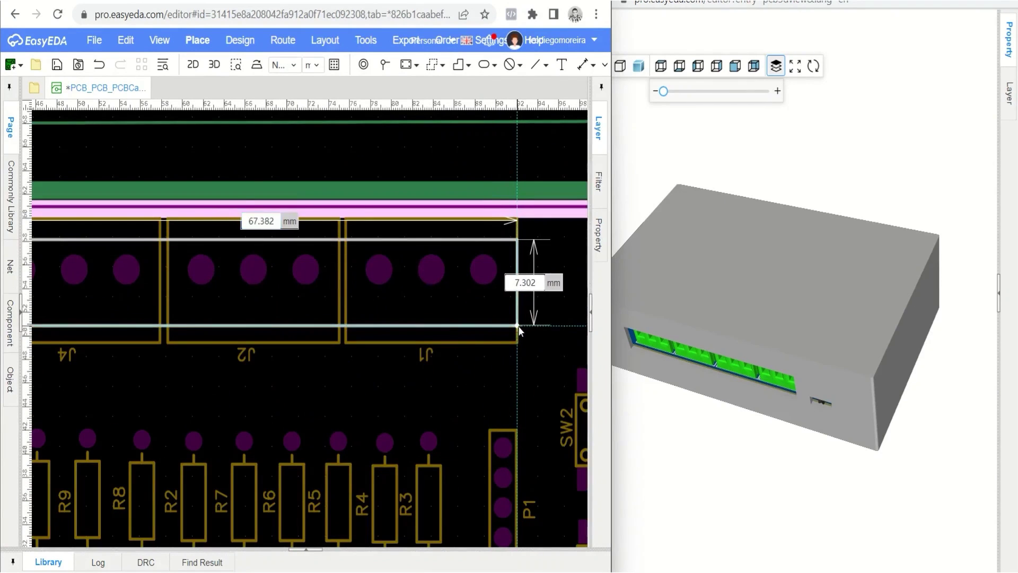
pyautogui.click(517, 325)
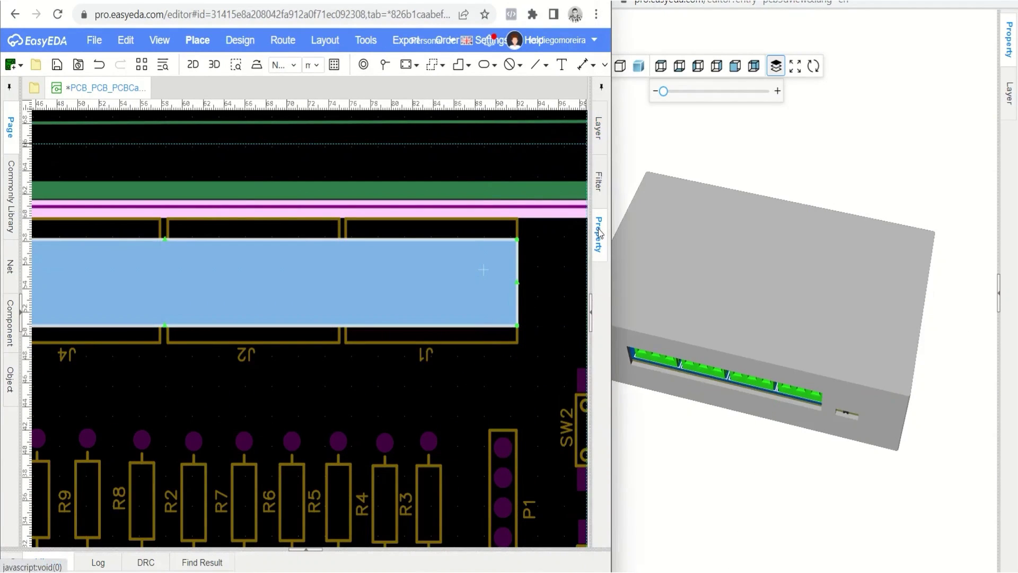
# Adjust the lid slot's edges to 67.382 × 8.699 mm and check it in the 3D preview
pyautogui.click(598, 232)
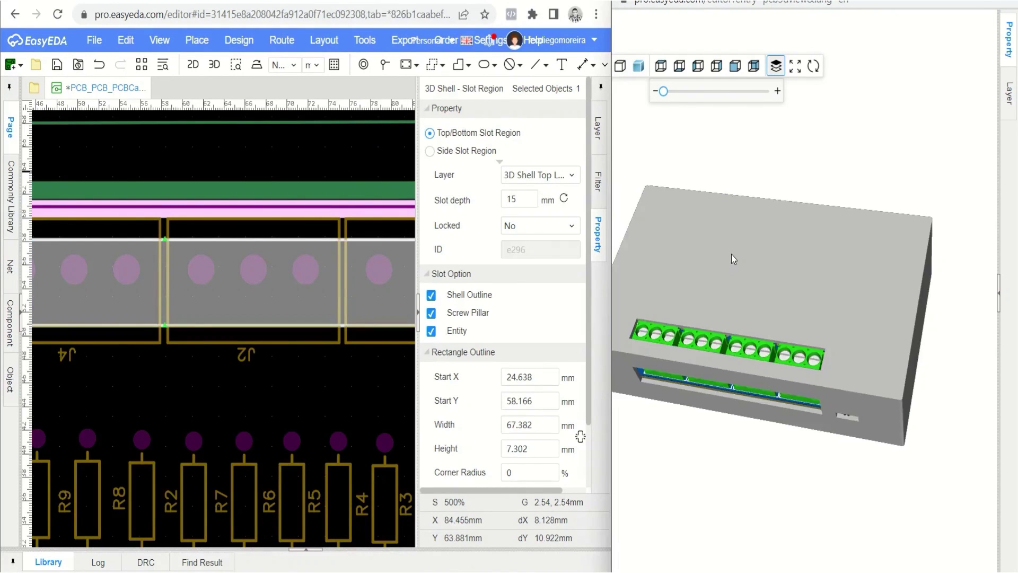
pyautogui.moveTo(302, 325); pyautogui.dragTo(304, 325)
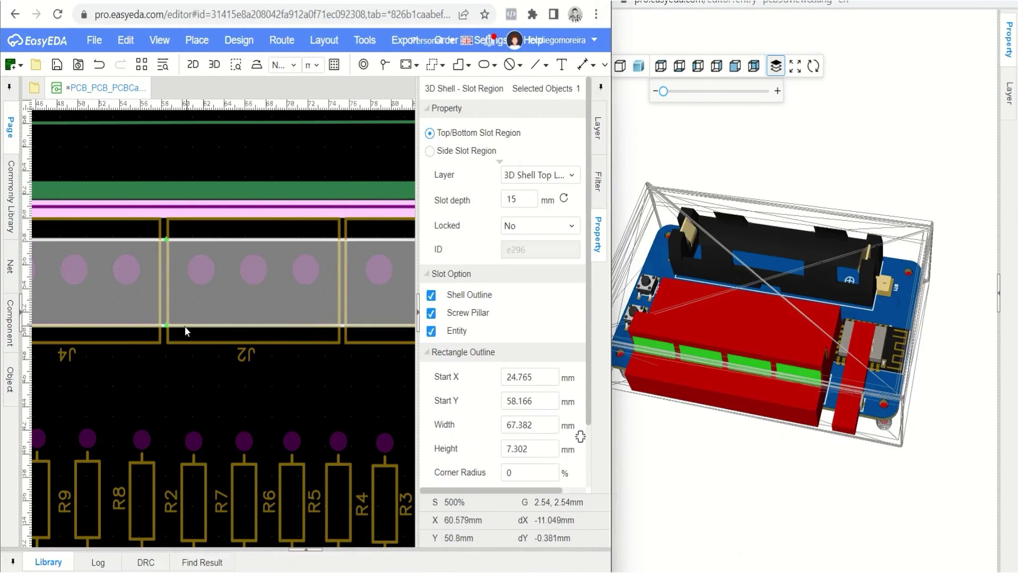
pyautogui.moveTo(166, 328); pyautogui.dragTo(167, 335)
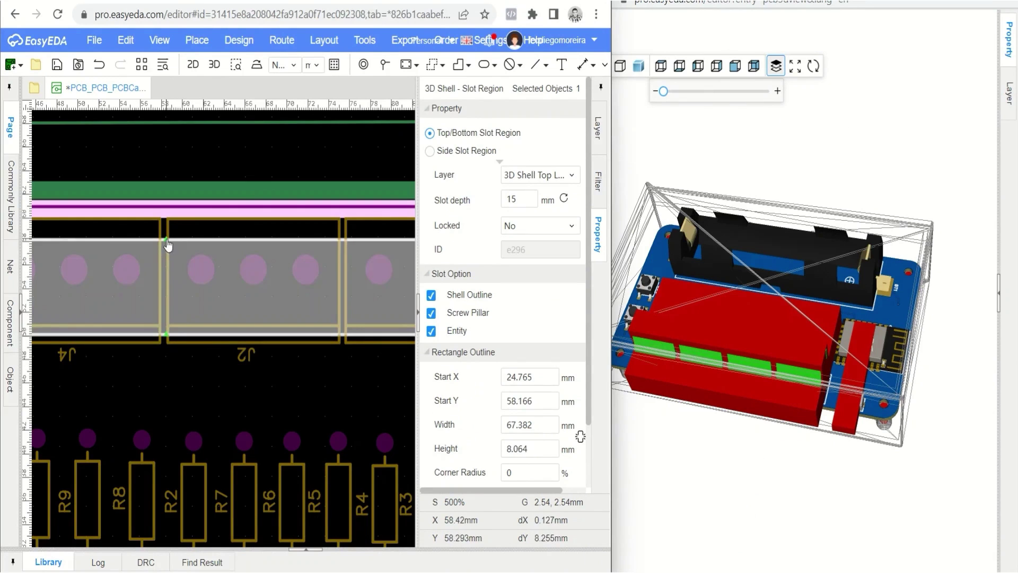
pyautogui.moveTo(167, 240); pyautogui.dragTo(165, 232)
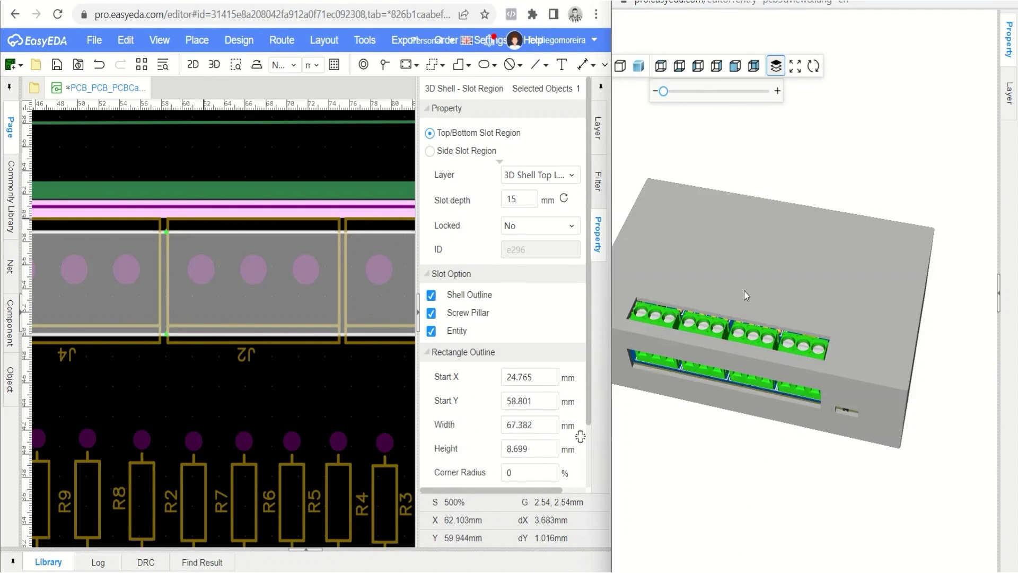
pyautogui.moveTo(743, 291); pyautogui.dragTo(683, 333)
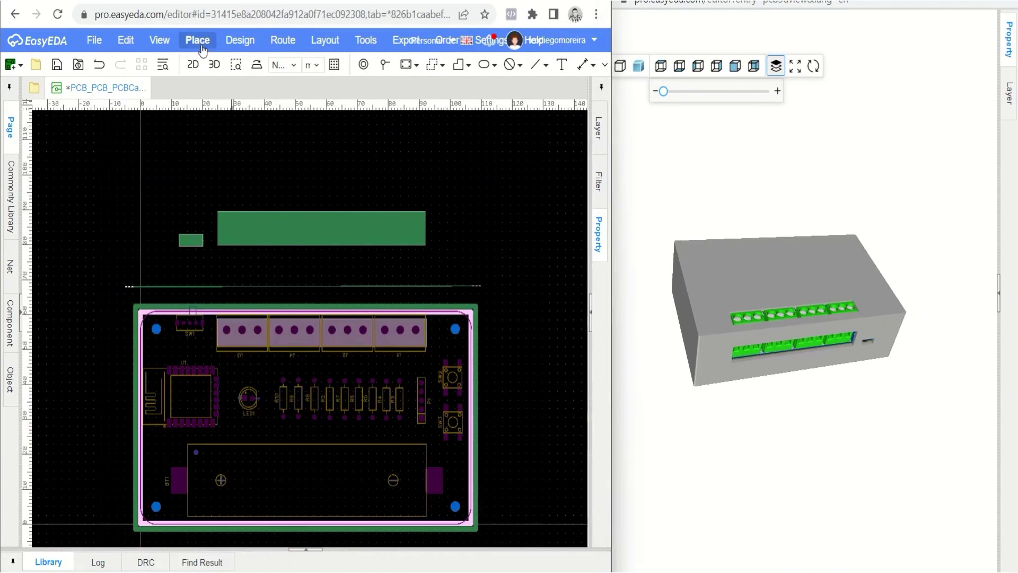
# Place a 2.924 mm circular top/bottom slot region centred on LED1
pyautogui.click(201, 47)
pyautogui.moveTo(232, 410)
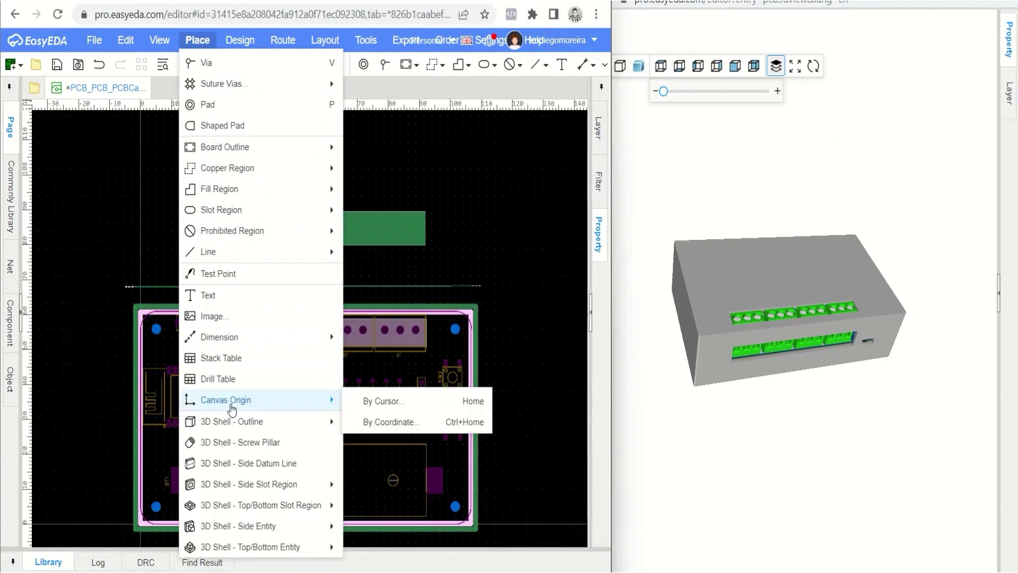
pyautogui.moveTo(241, 484)
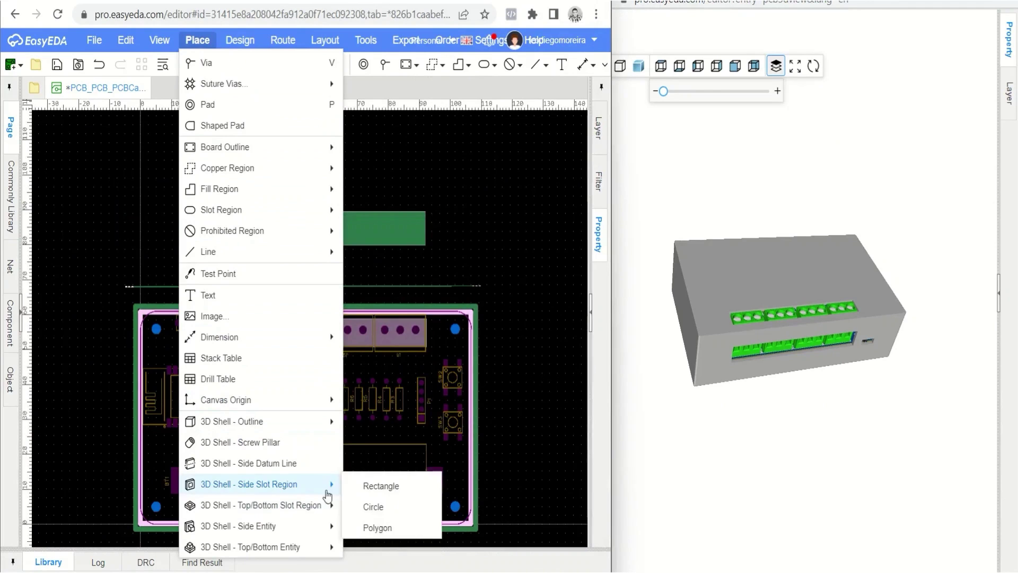
pyautogui.moveTo(318, 505)
pyautogui.click(371, 527)
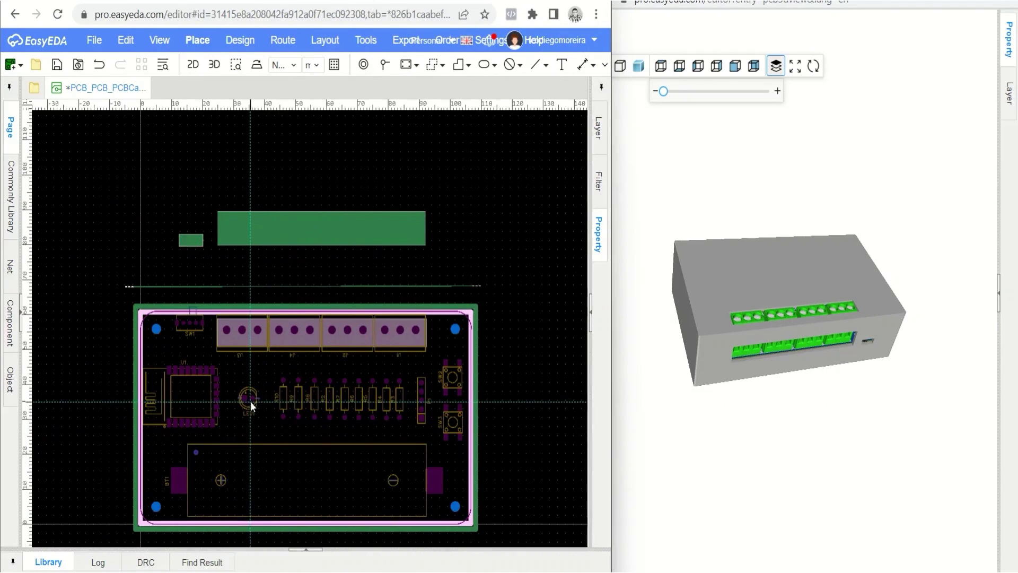
pyautogui.scroll(5, 251, 401)
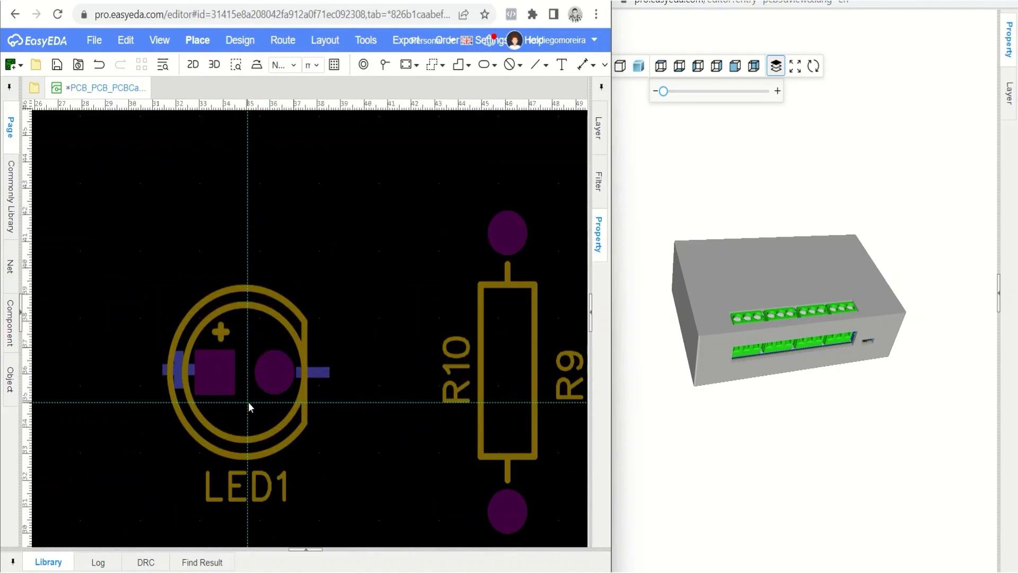
pyautogui.click(245, 373)
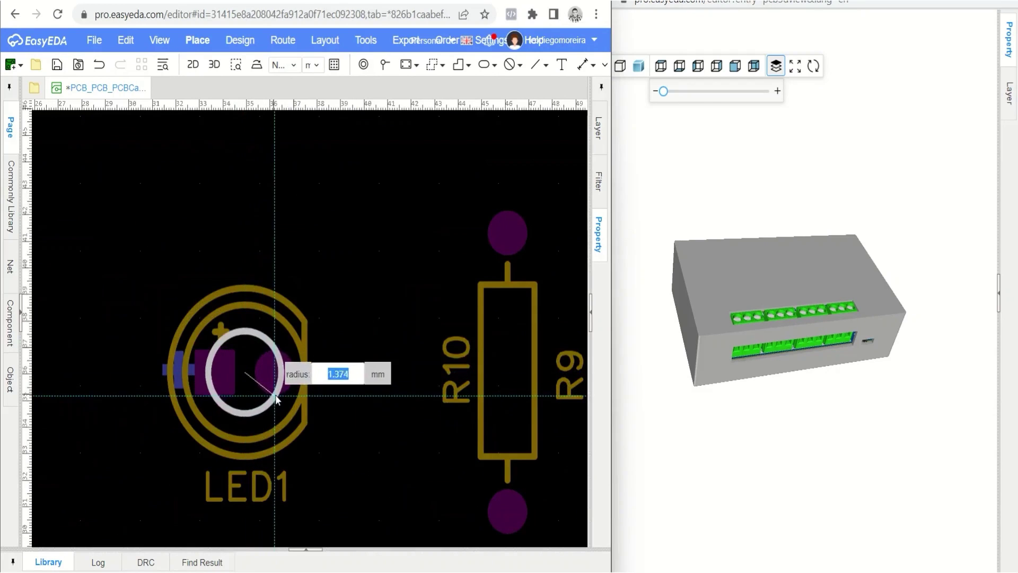
pyautogui.click(303, 421)
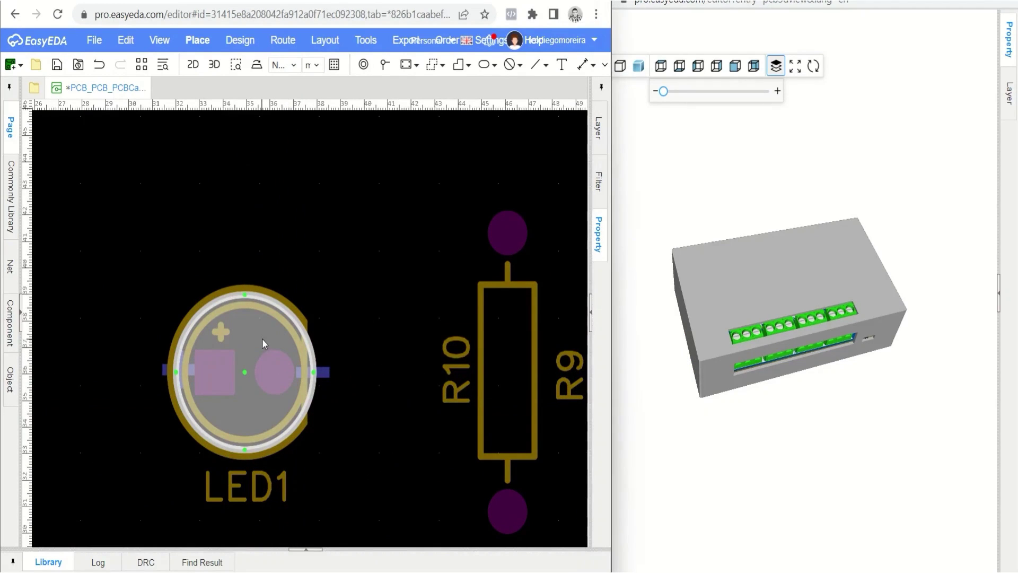
# Put the circular slot on the 3D Shell Top Layer and inspect the lid hole in 3D
pyautogui.click(592, 323)
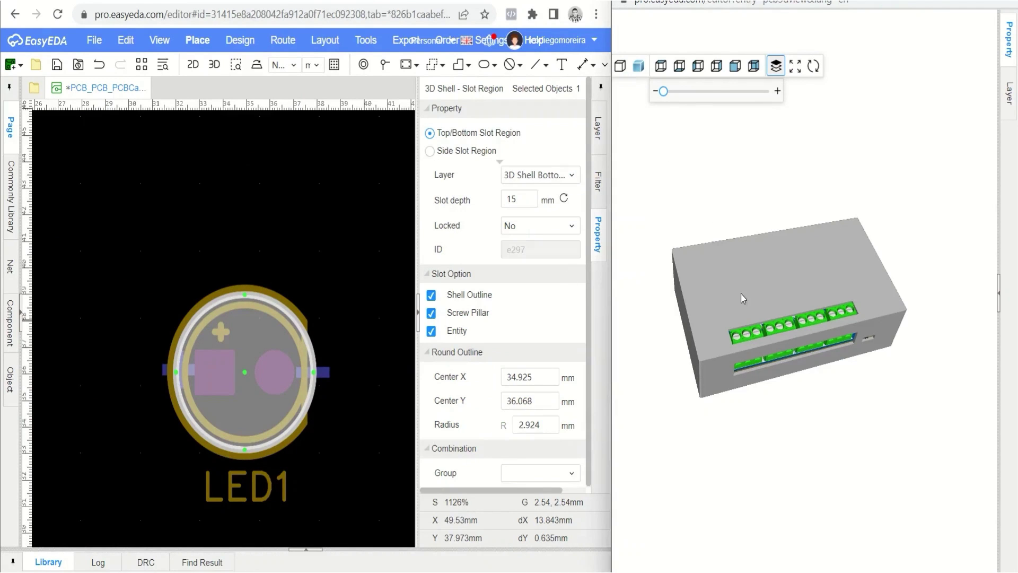
pyautogui.moveTo(740, 294); pyautogui.dragTo(663, 213)
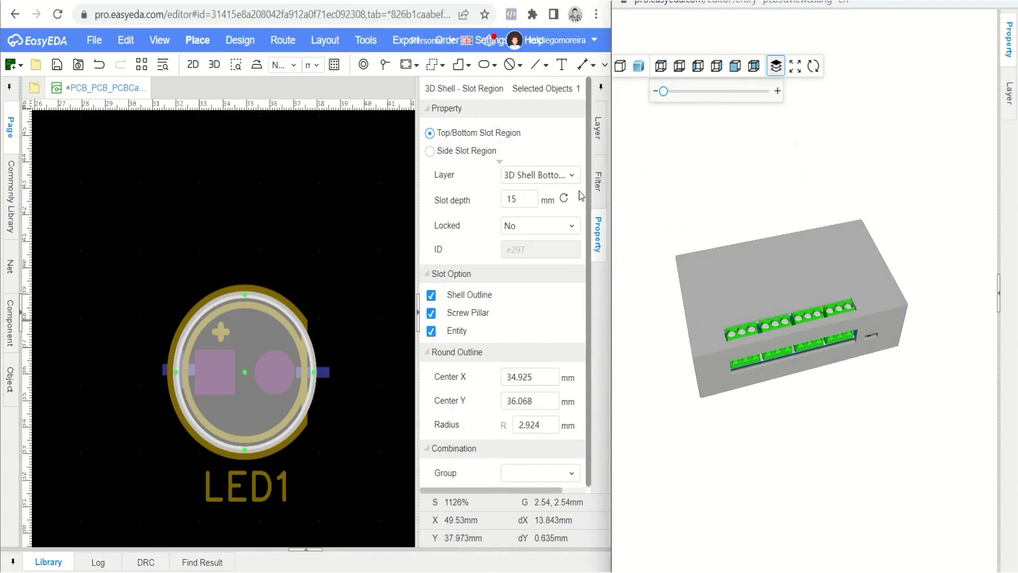
pyautogui.click(557, 175)
pyautogui.click(556, 199)
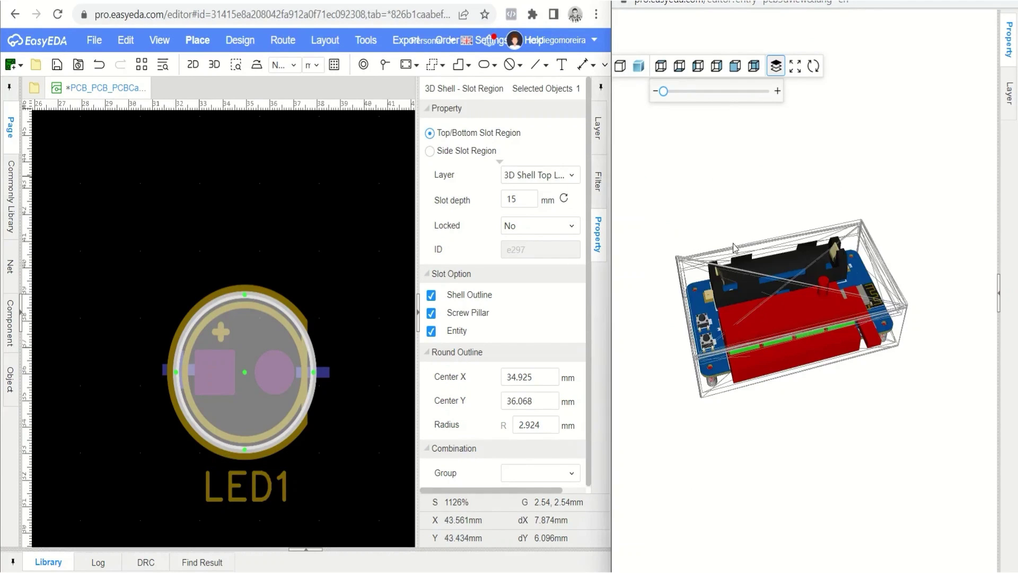
pyautogui.moveTo(739, 274)
pyautogui.mouseDown()
pyautogui.moveTo(729, 315)
pyautogui.moveTo(741, 369)
pyautogui.moveTo(724, 311)
pyautogui.moveTo(734, 257)
pyautogui.mouseUp()
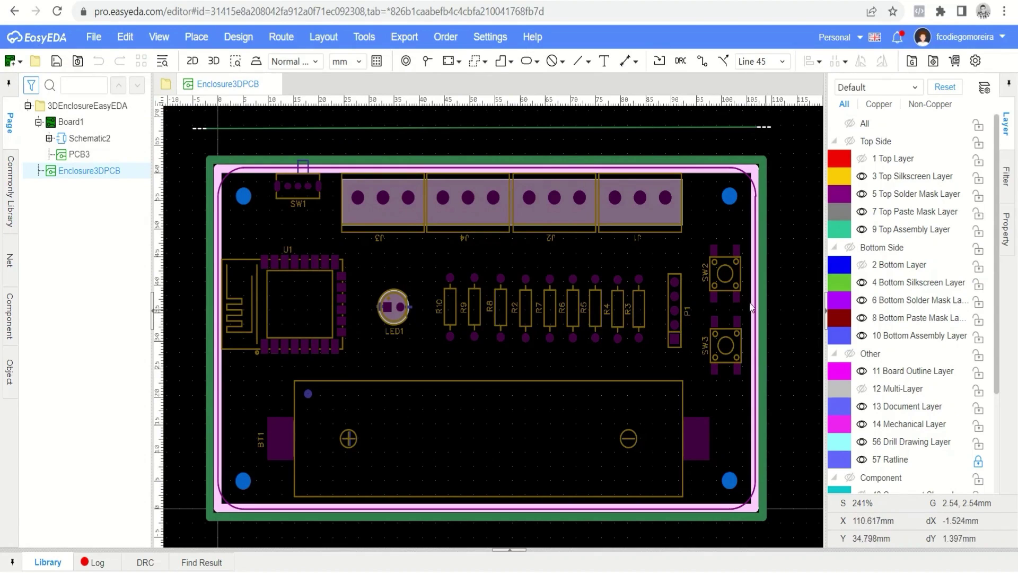
# Order the 3D shell and confirm sending it to JLCPCB
pyautogui.click(444, 38)
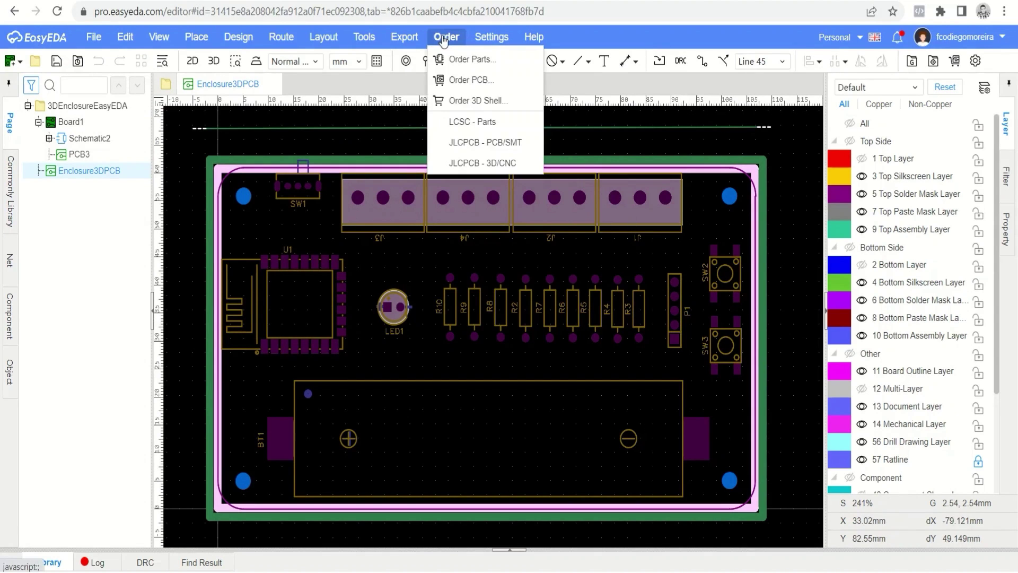
pyautogui.click(468, 101)
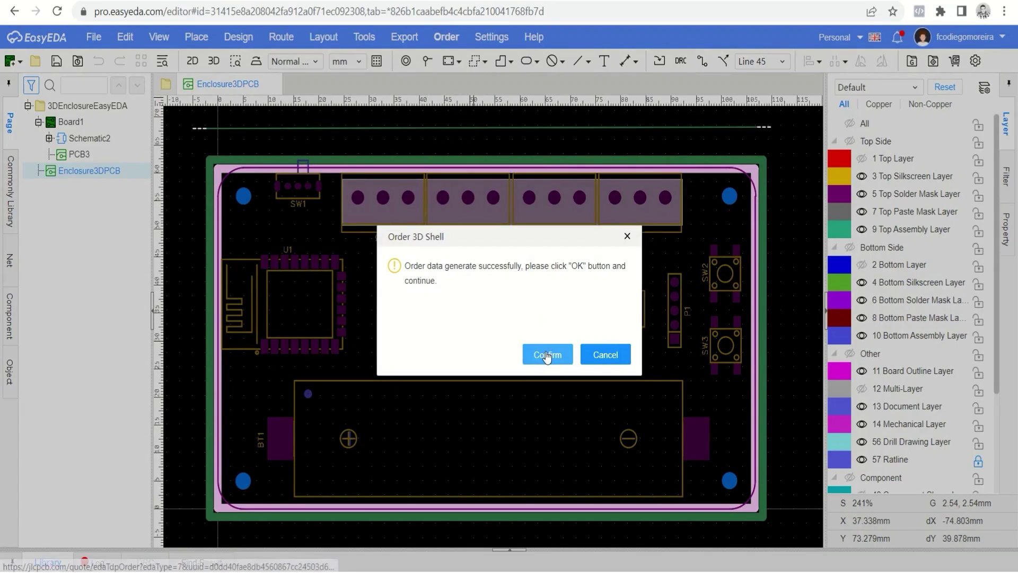
pyautogui.click(546, 355)
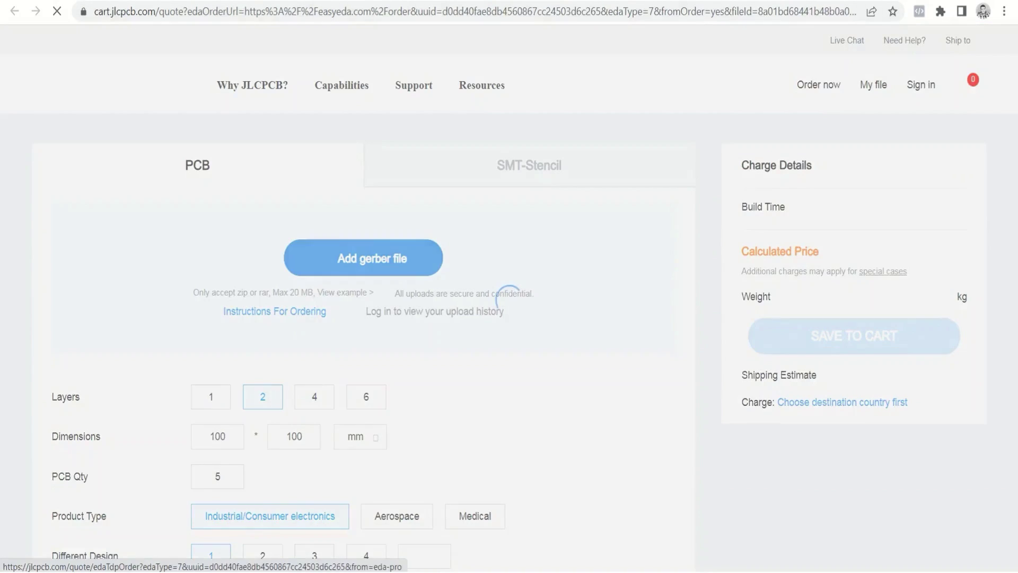
# Set the top enclosure part to SLA resin printing with product description Enclosures
pyautogui.scroll(-5, 476, 208)
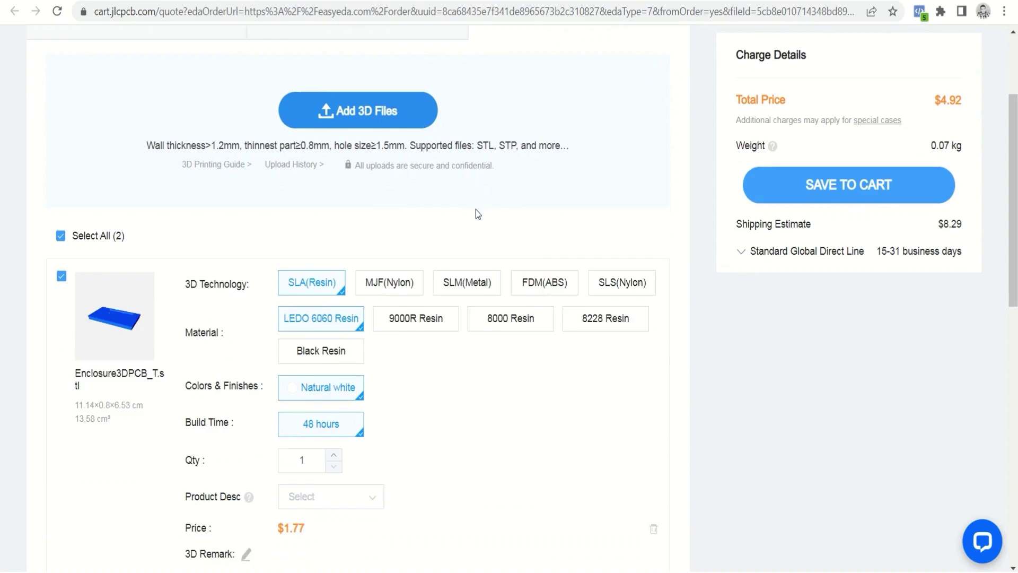
pyautogui.scroll(-4, 473, 209)
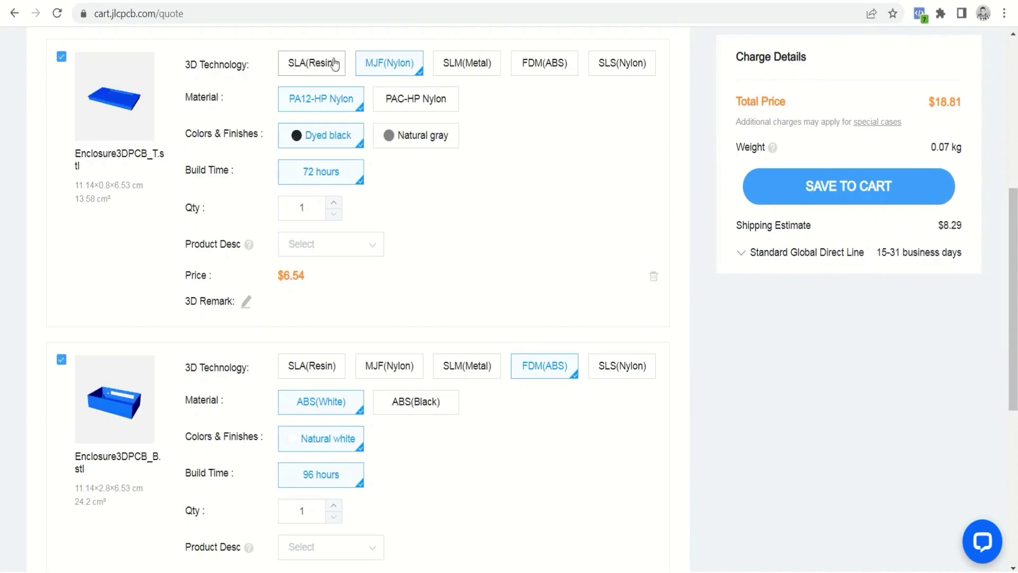
pyautogui.click(333, 63)
pyautogui.click(333, 278)
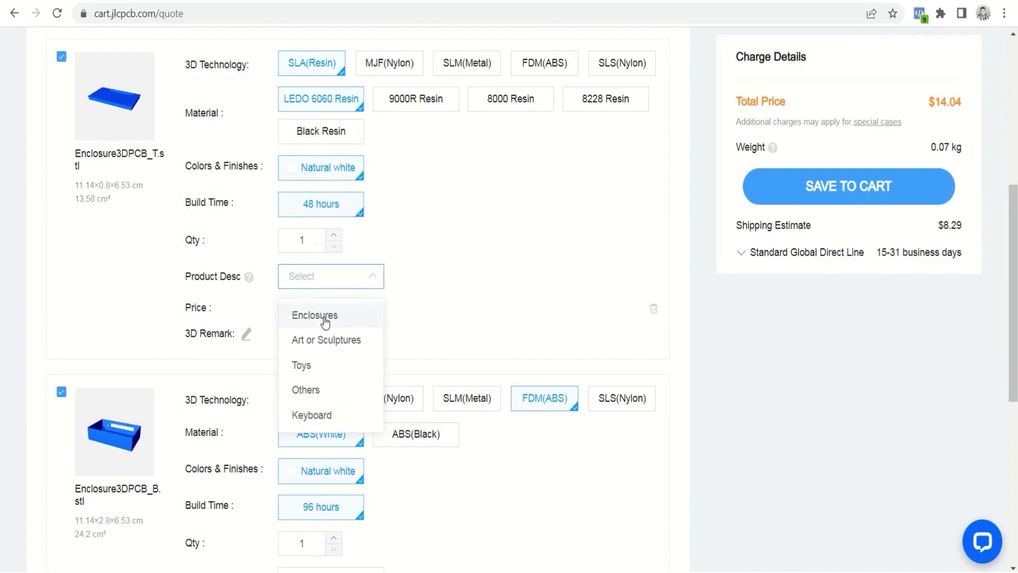
pyautogui.click(315, 316)
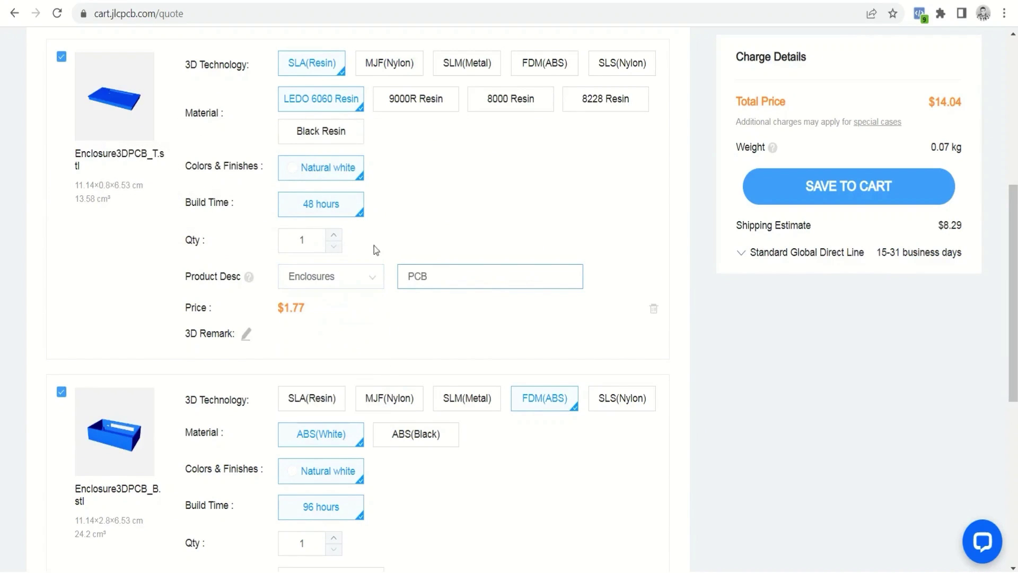
# Set the bottom part to SLA resin, describe it as Enclosures, and enter usage 'PCB'
pyautogui.click(316, 398)
pyautogui.scroll(-4, 315, 391)
pyautogui.click(314, 391)
pyautogui.click(314, 427)
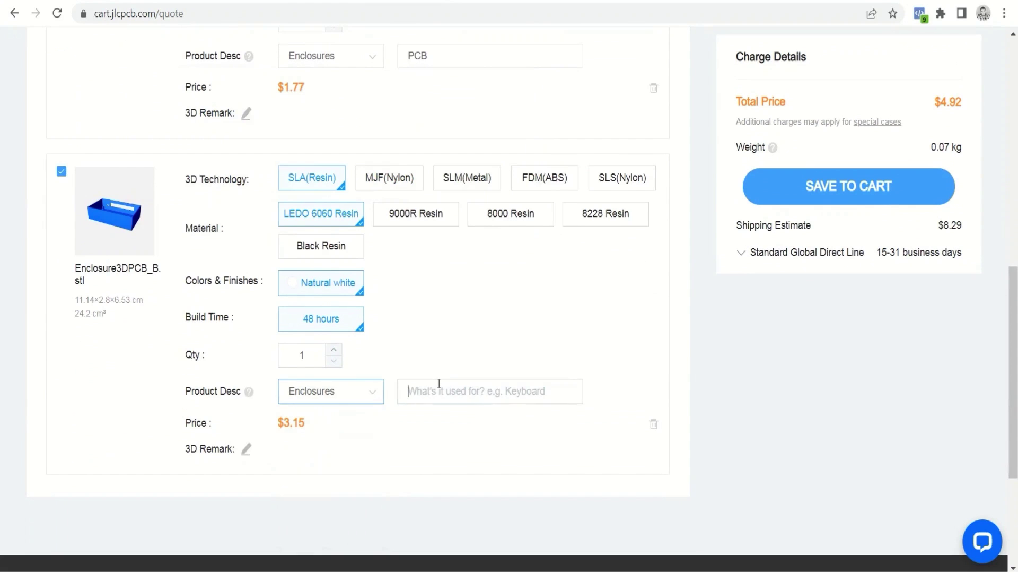
pyautogui.click(437, 382)
pyautogui.write('PCB')
pyautogui.click(722, 343)
pyautogui.scroll(4, 705, 348)
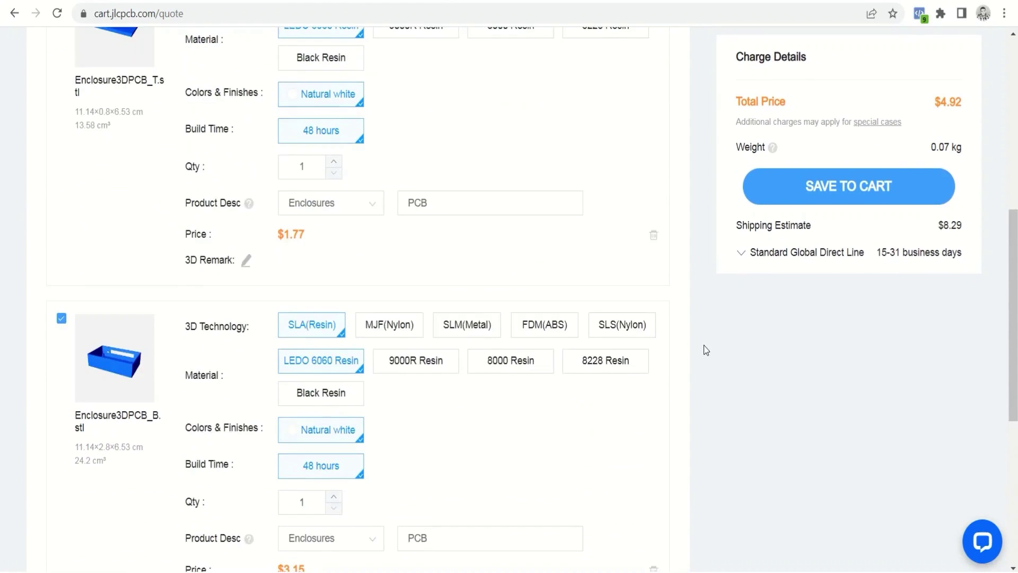
# Add both configured enclosure parts to the cart and check out, accepting the billing details
pyautogui.click(799, 197)
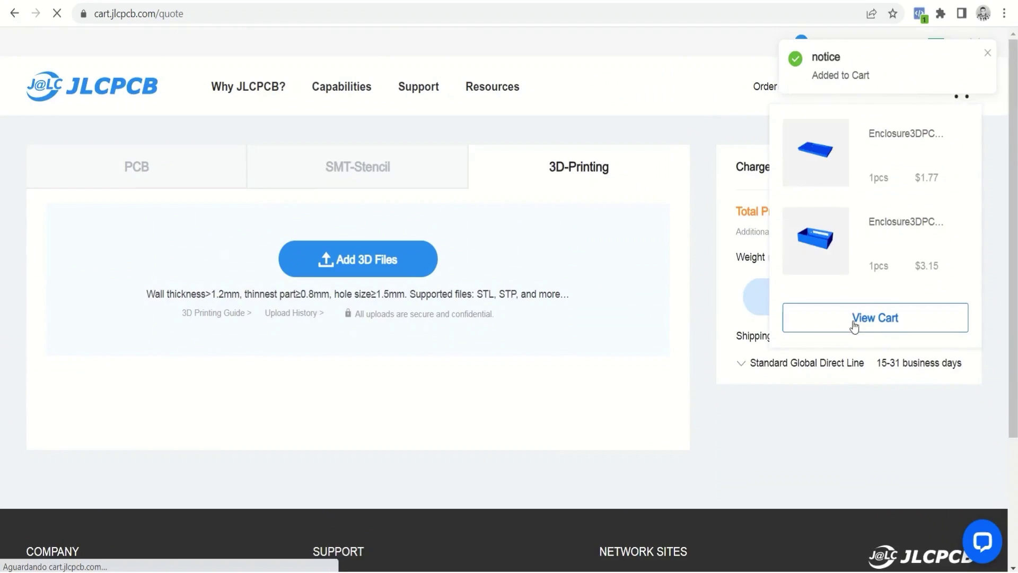
pyautogui.click(853, 321)
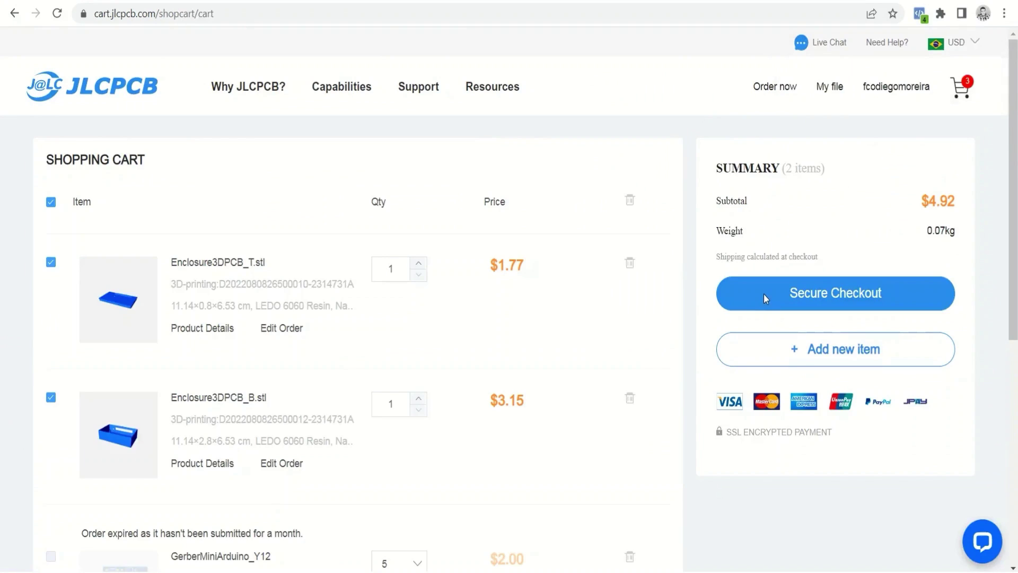
pyautogui.click(764, 294)
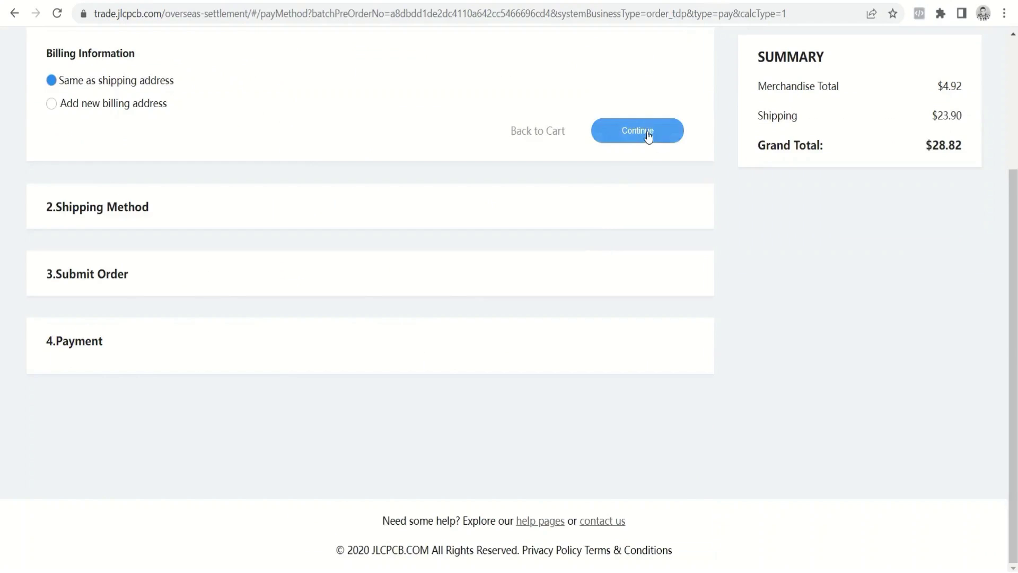
pyautogui.click(647, 130)
# Choose Standard Global Direct Line shipping ($13.21 total) and submit the order for file review
pyautogui.scroll(2, 141, 155)
pyautogui.click(64, 161)
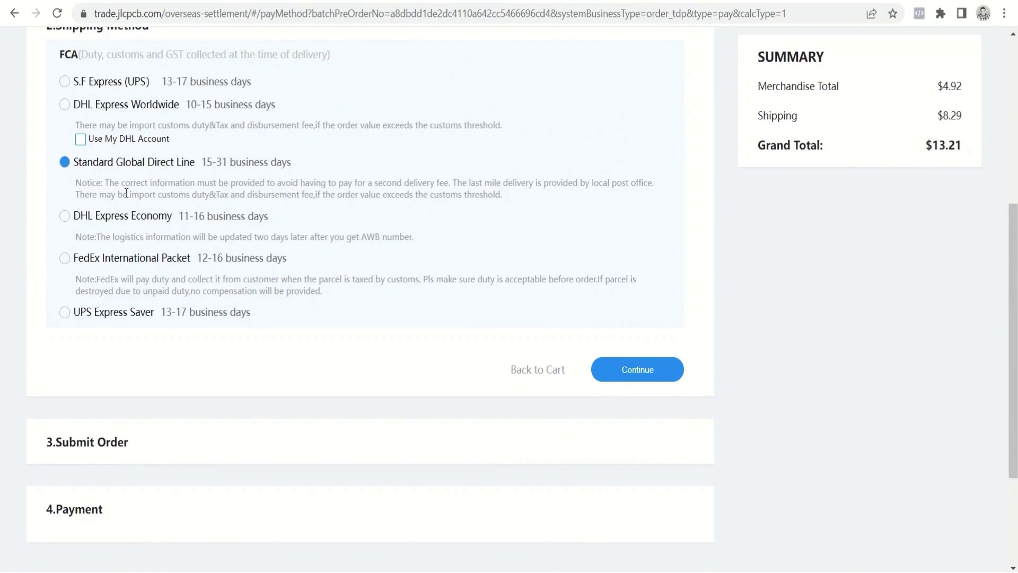
pyautogui.click(619, 373)
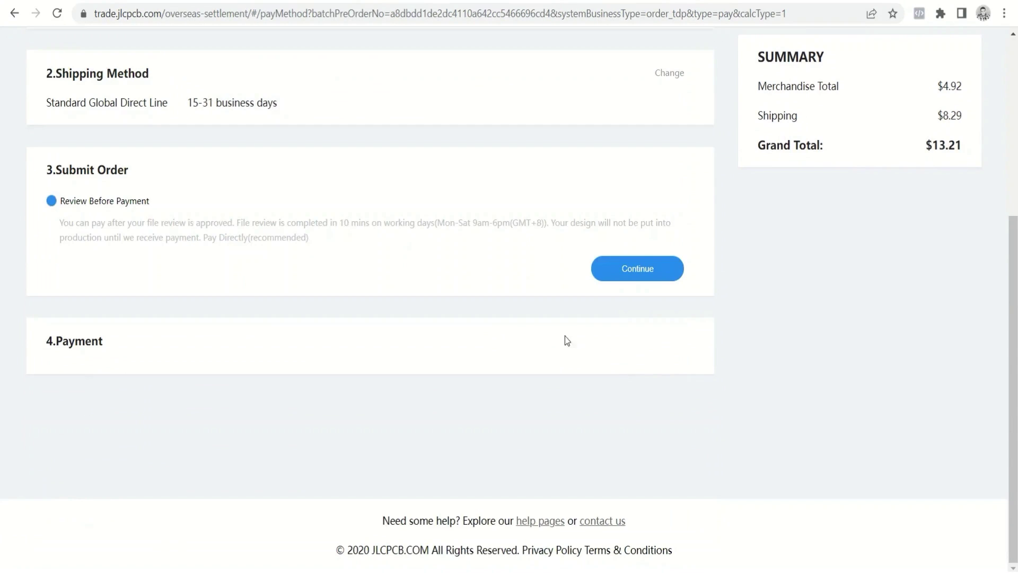
pyautogui.click(614, 274)
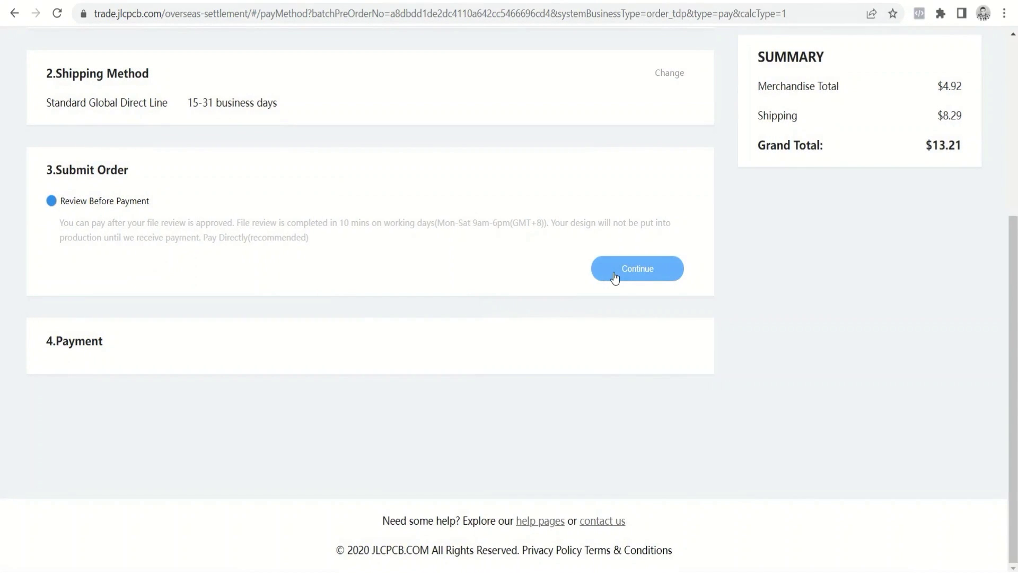